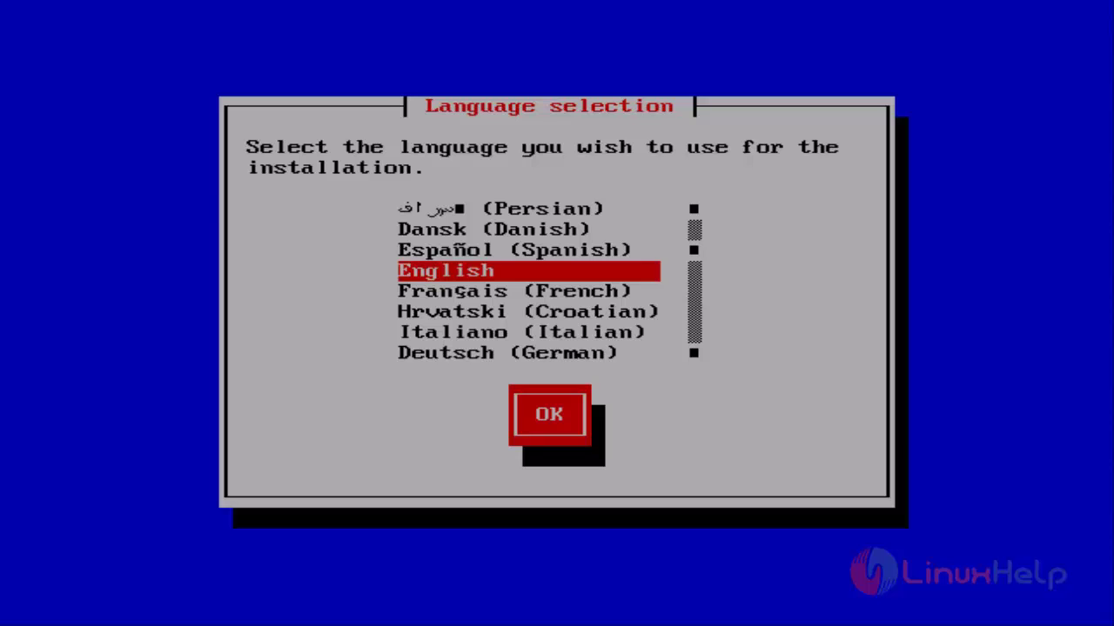
# Keep English as the language, begin installing IPFire and accept the GNU GPL licence
pyautogui.press('Return')
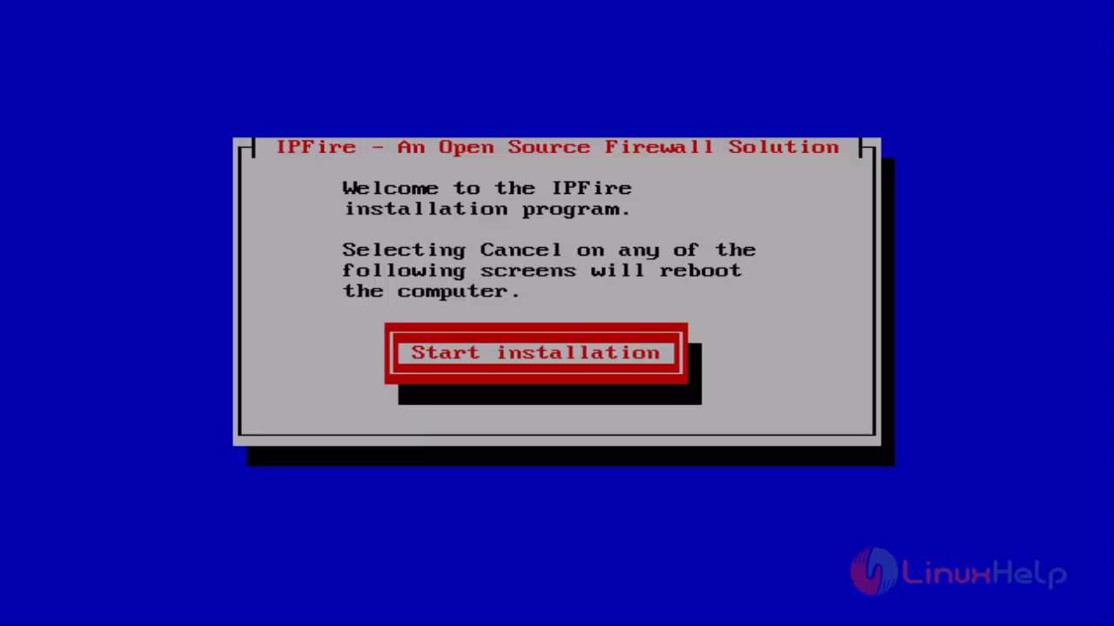
pyautogui.press('Return')
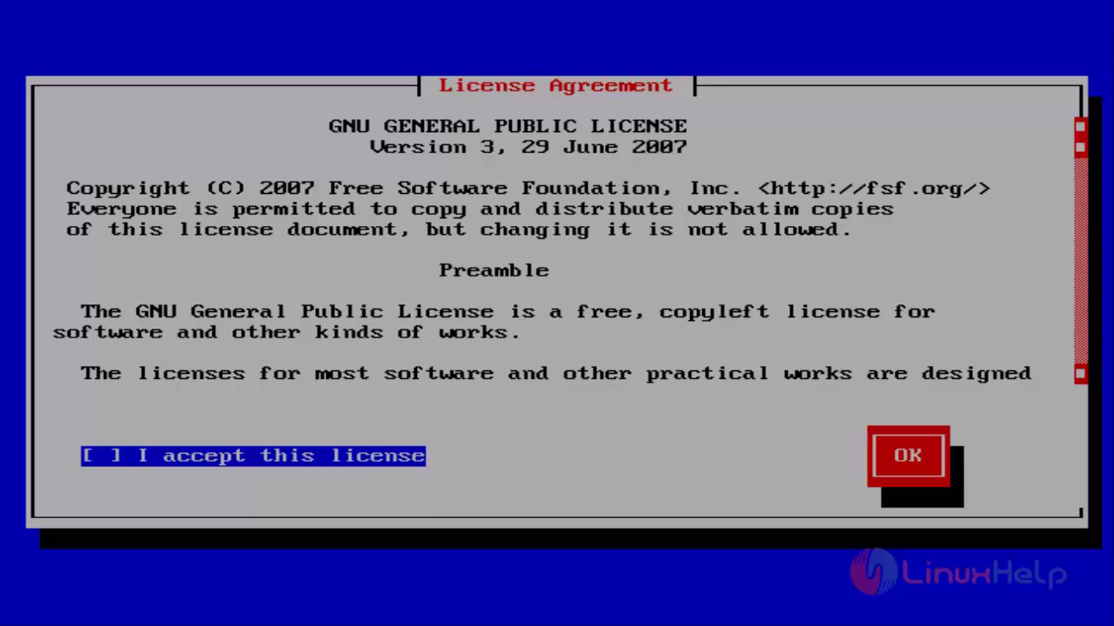
pyautogui.press('Down')
pyautogui.press('Tab')
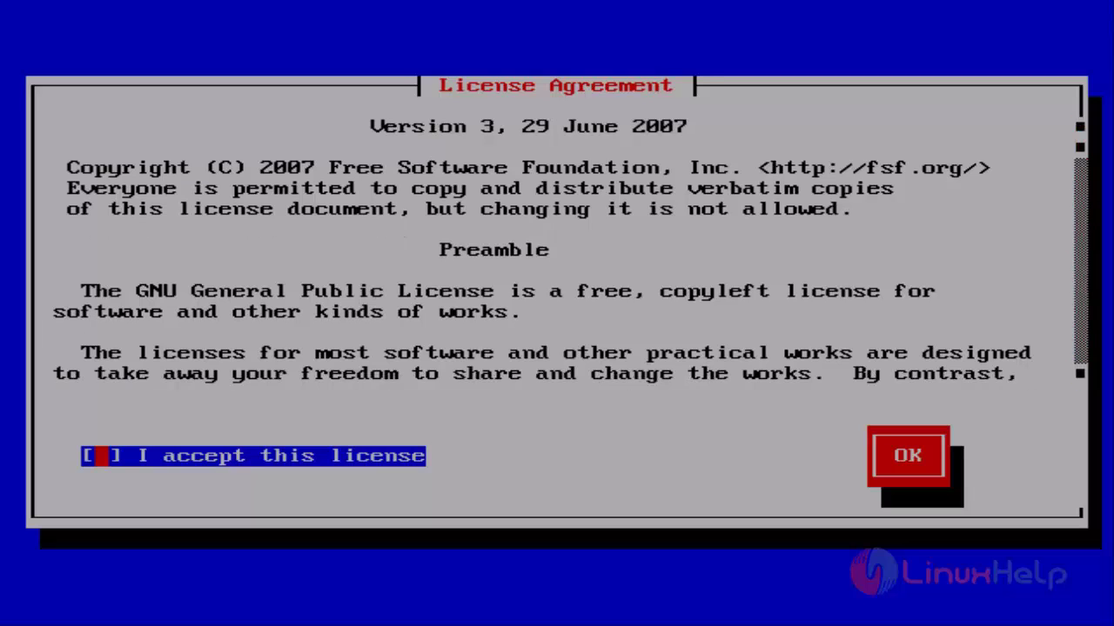
pyautogui.press('space')
pyautogui.press('Tab')
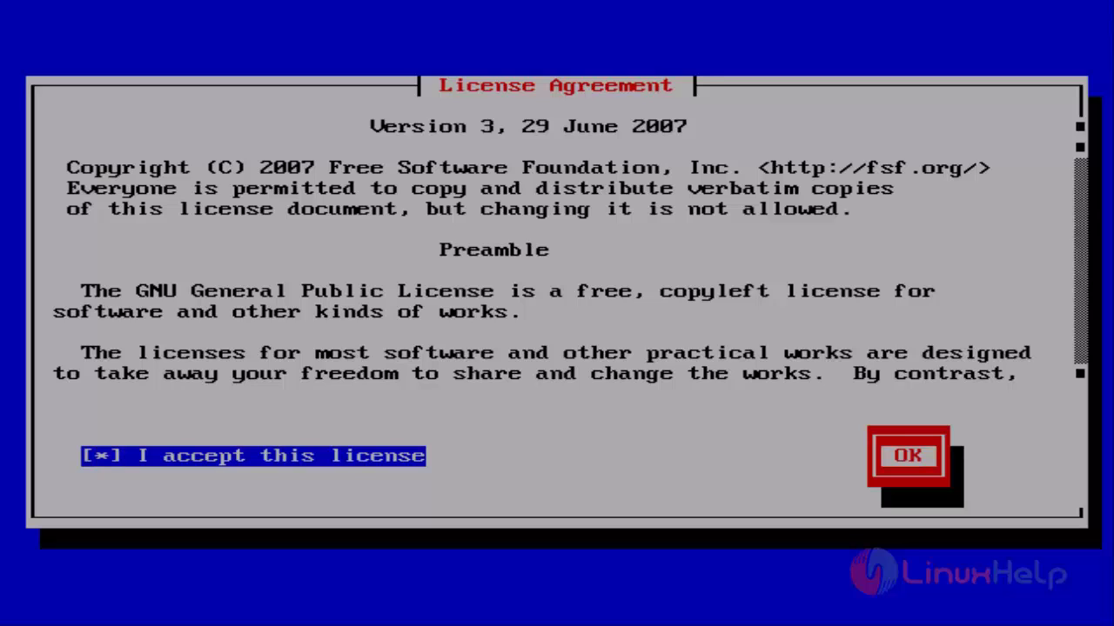
pyautogui.press('Return')
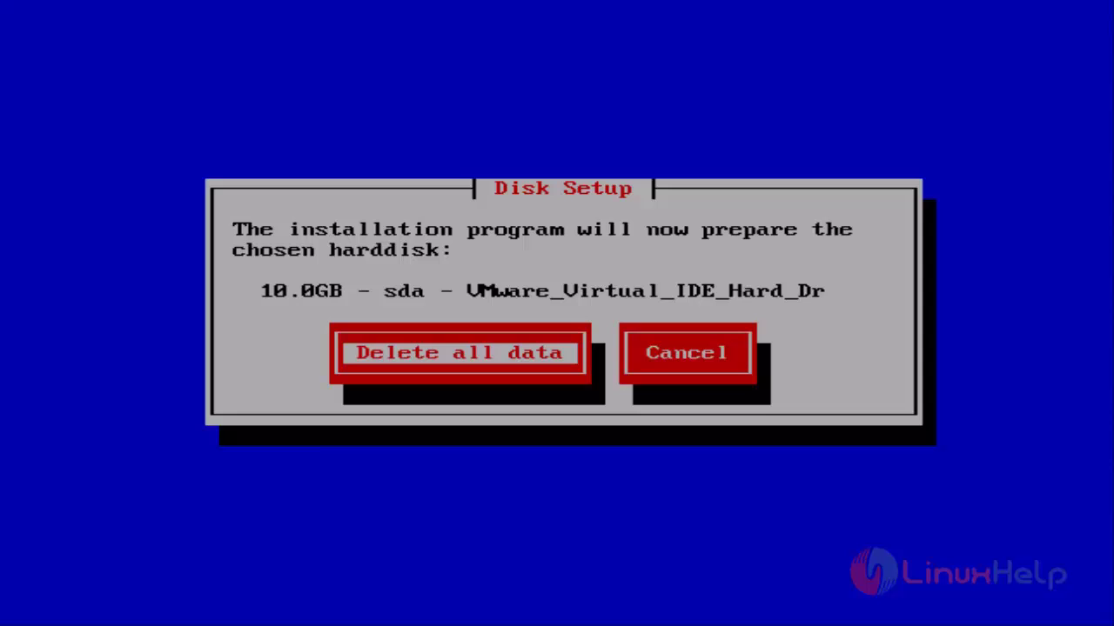
# Erase all data on the 10.0GB sda disk and install IPFire on ext4
pyautogui.press('Return')
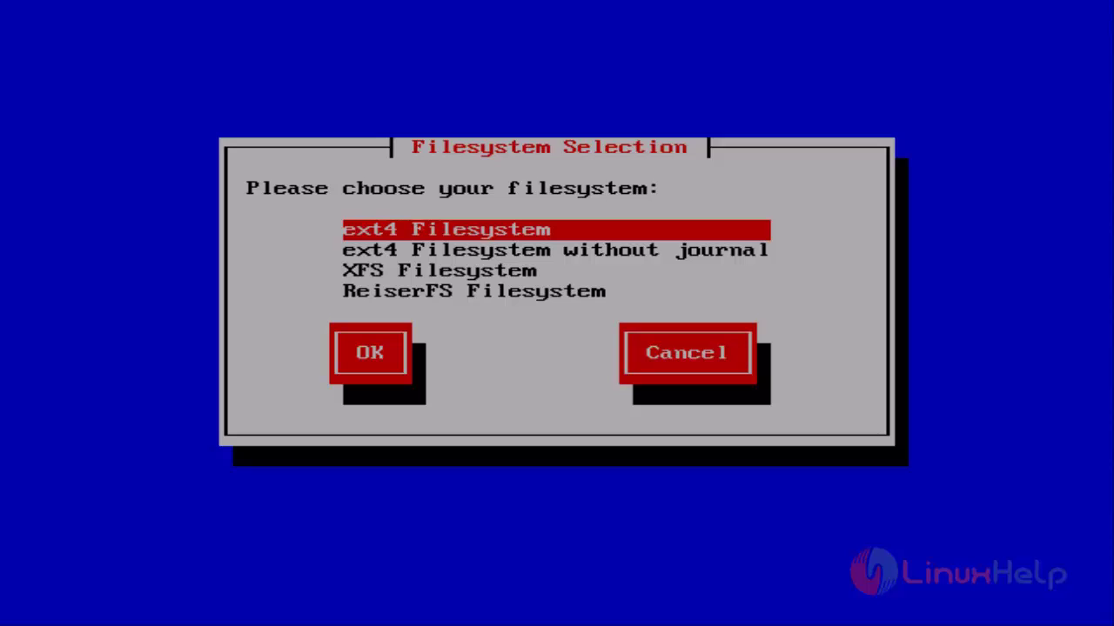
pyautogui.press('Return')
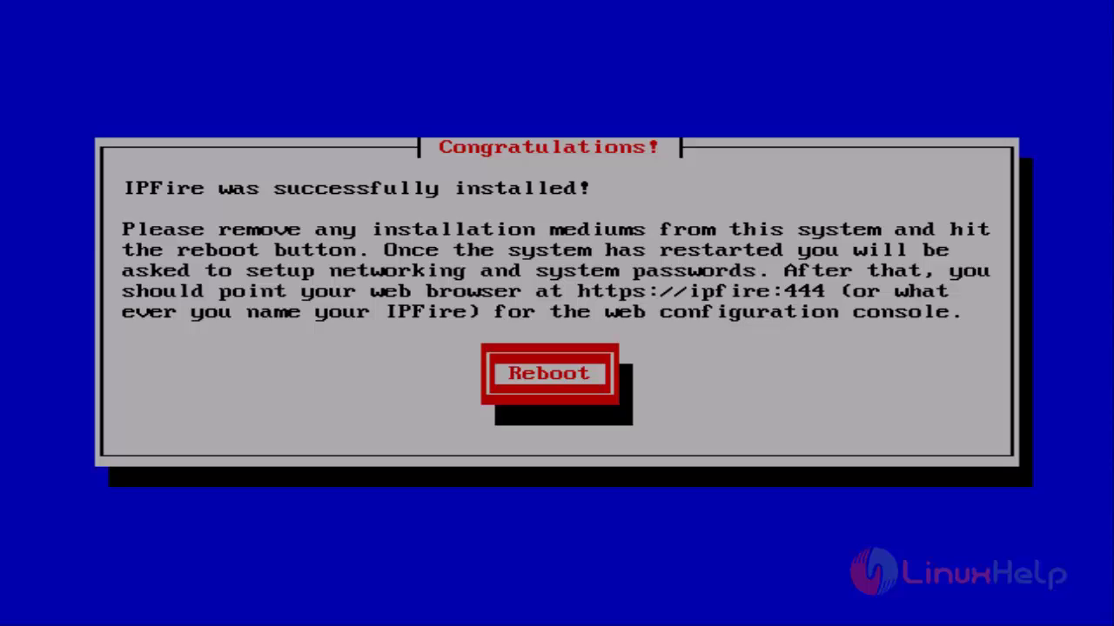
# Reboot, then choose the us keyboard, Asia/Kolkata timezone and keep hostname ipfire
pyautogui.press('Return')
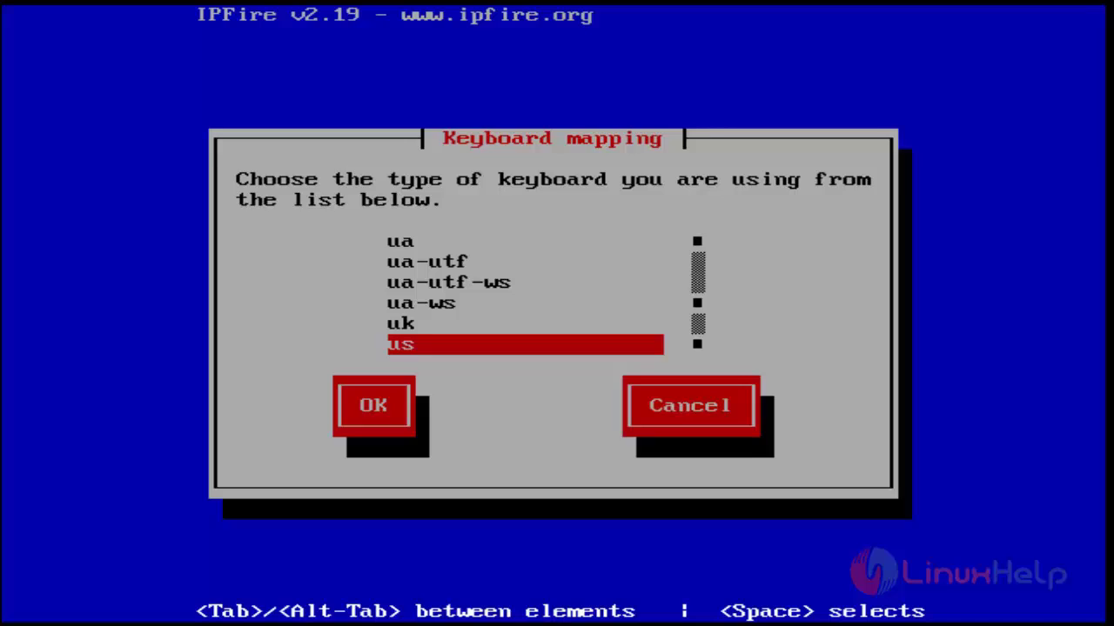
pyautogui.press('Return')
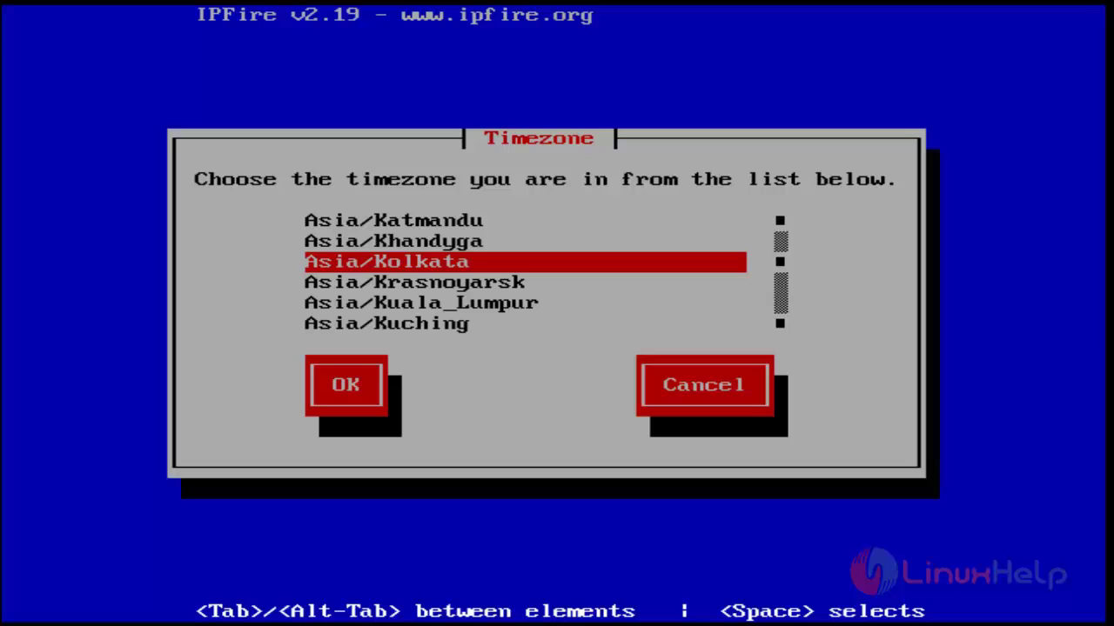
pyautogui.press('Return')
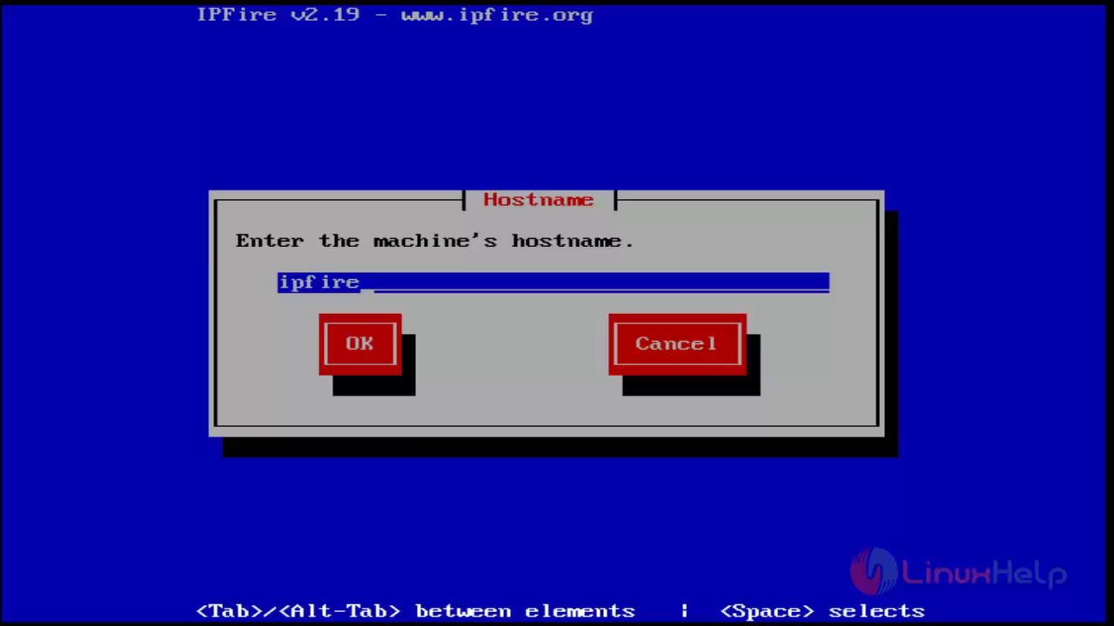
pyautogui.press('Tab')
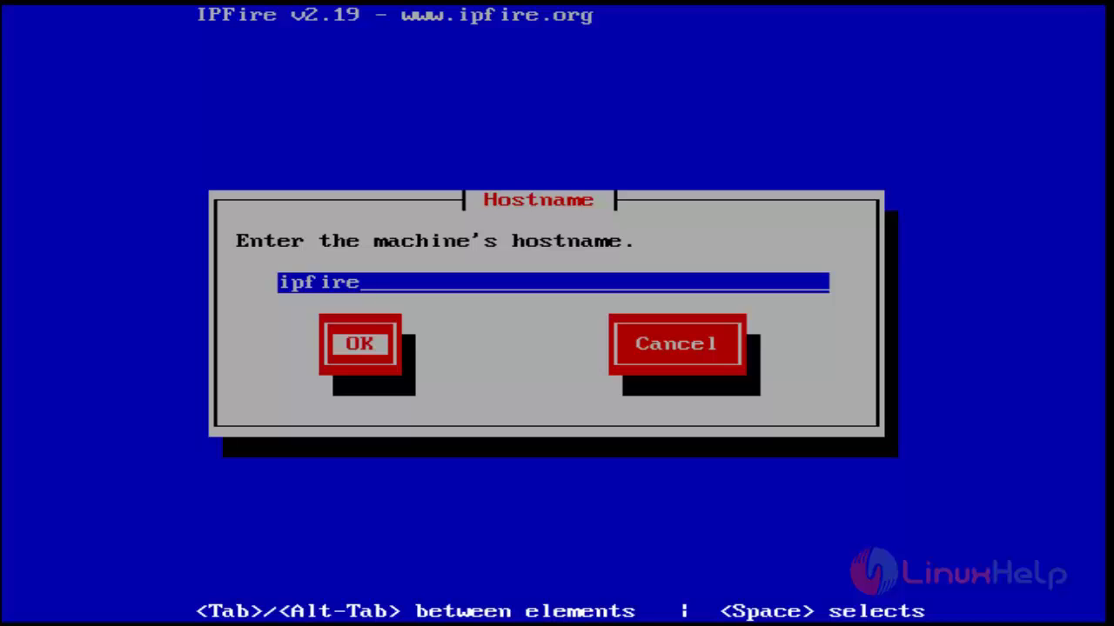
pyautogui.press('Return')
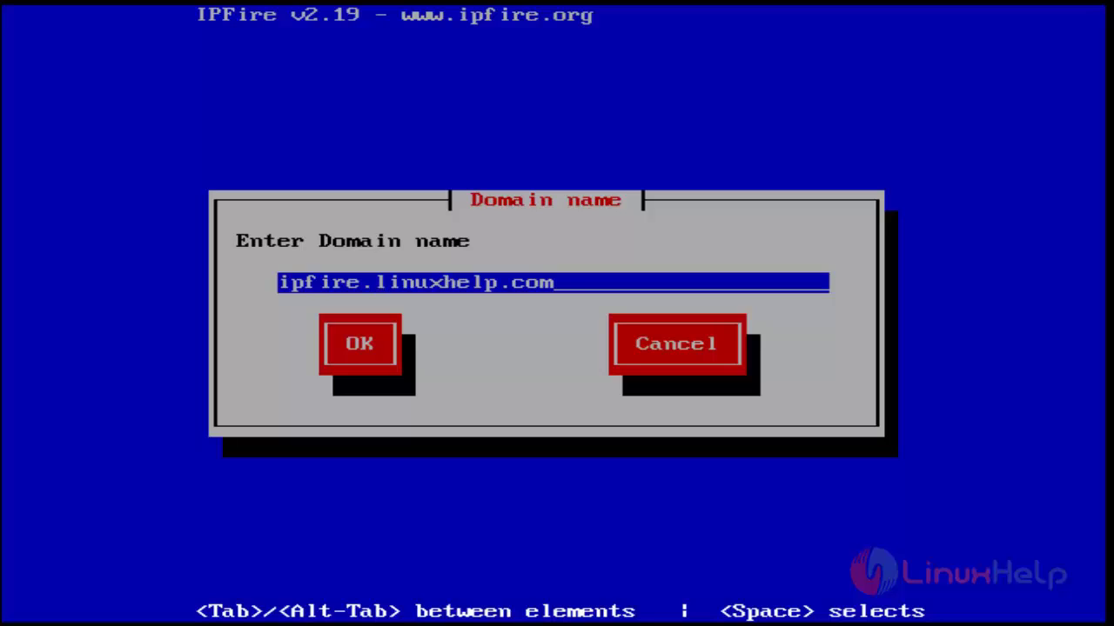
# Accept domain ipfire.linuxhelp.com, then enter and confirm the root and admin passwords
pyautogui.press('Return')
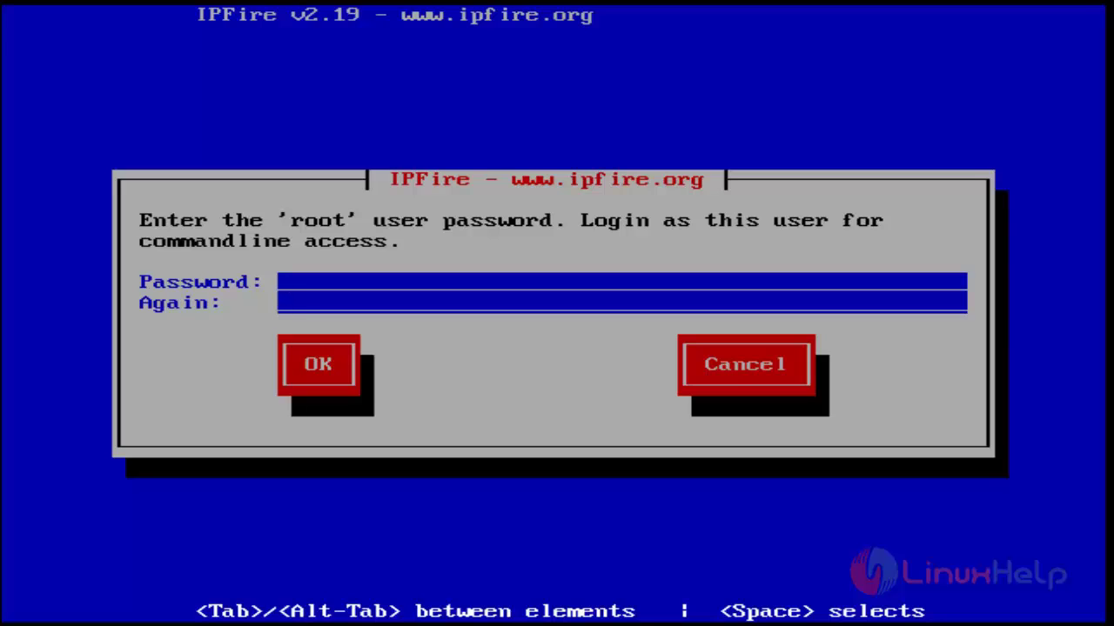
pyautogui.press('Tab')
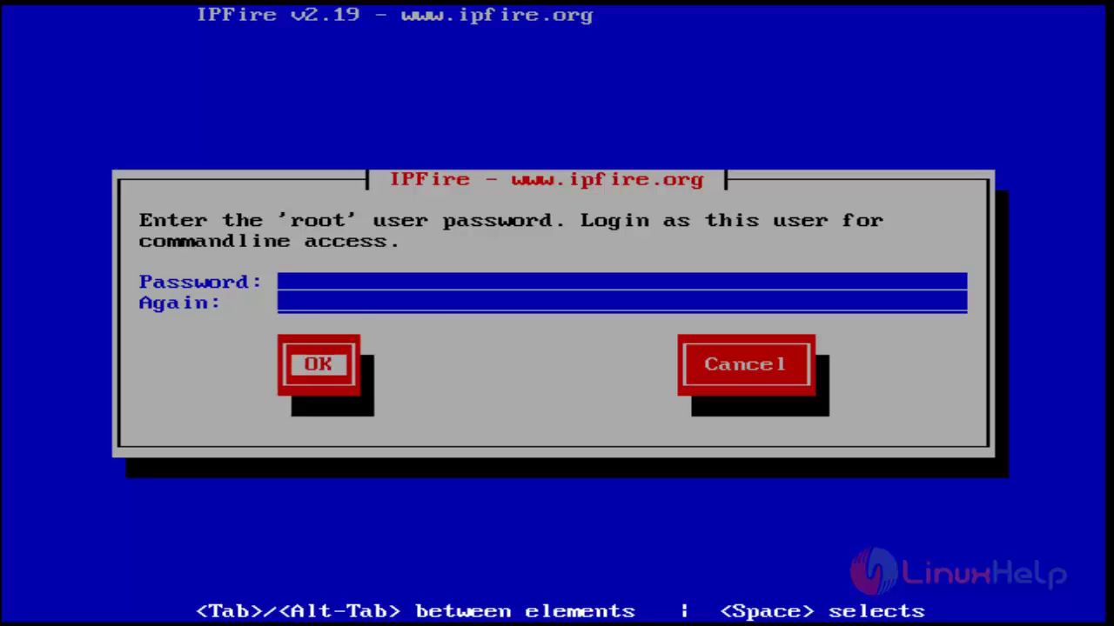
pyautogui.press('Return')
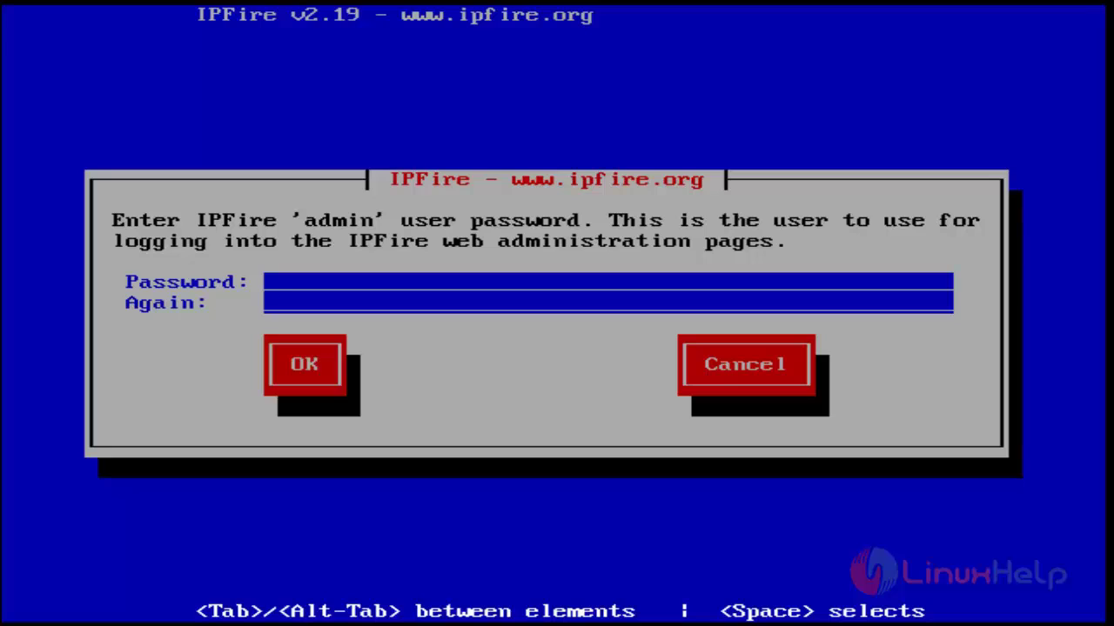
pyautogui.press('Tab')
pyautogui.press('Tab')
pyautogui.press('Return')
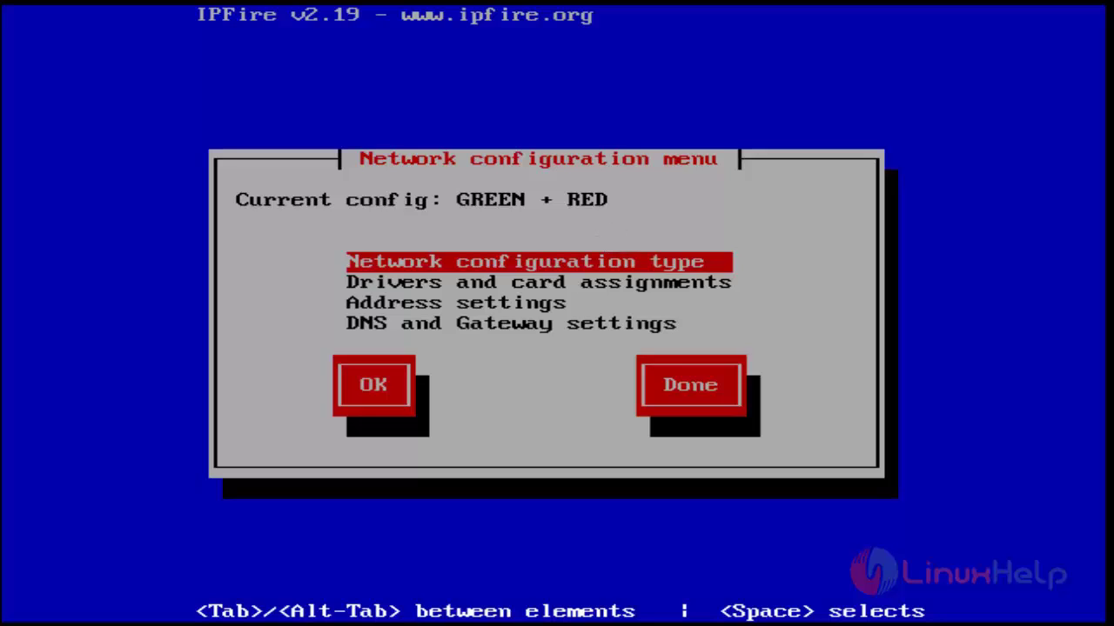
# Keep GREEN + RED as the network configuration type and go to card assignments
pyautogui.press('Return')
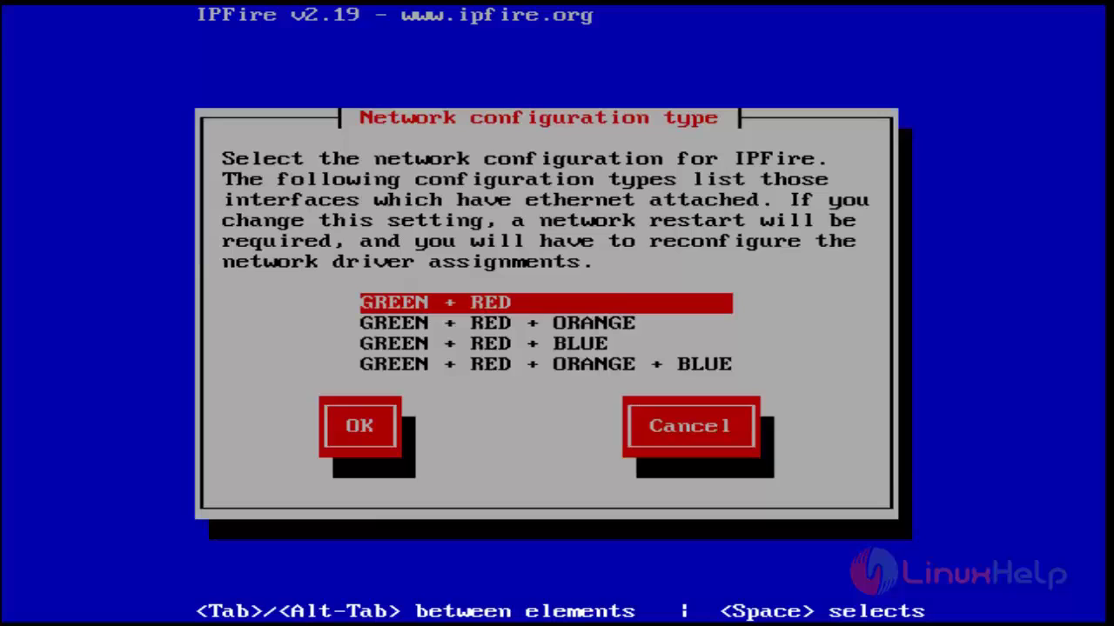
pyautogui.press('Return')
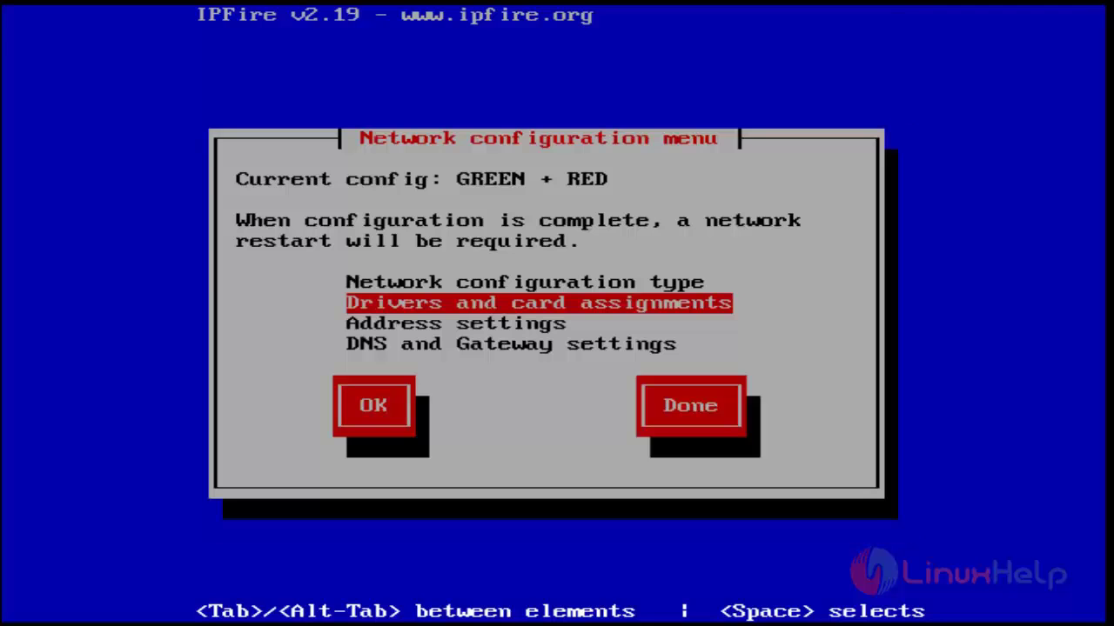
pyautogui.press('Return')
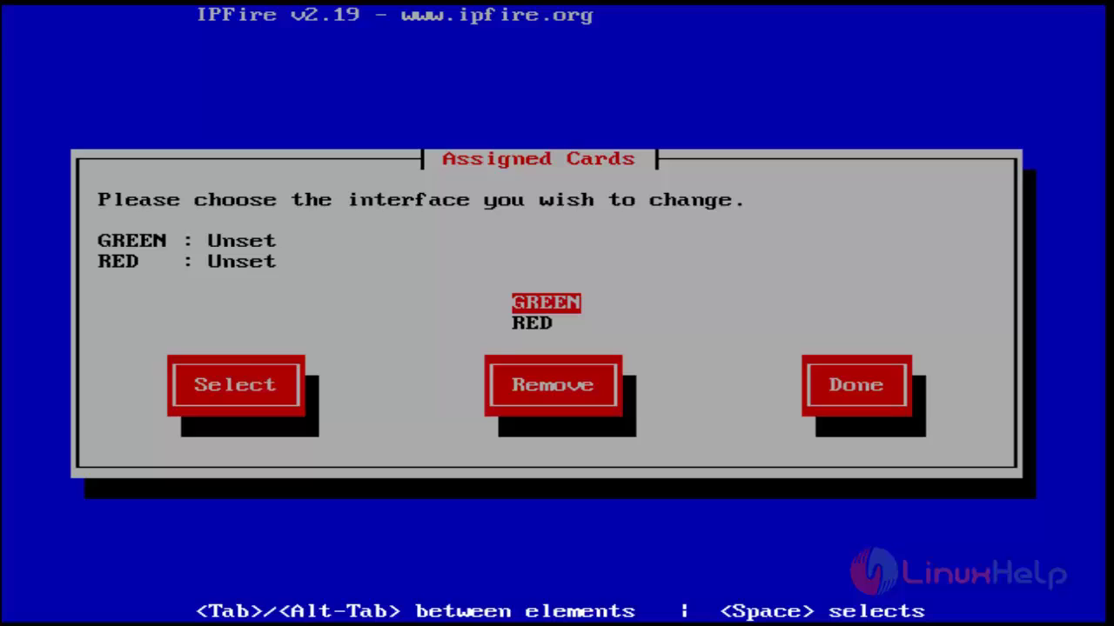
# Assign the Intel 82545EM card to GREEN and the AMD 79c970 card to RED
pyautogui.press('Return')
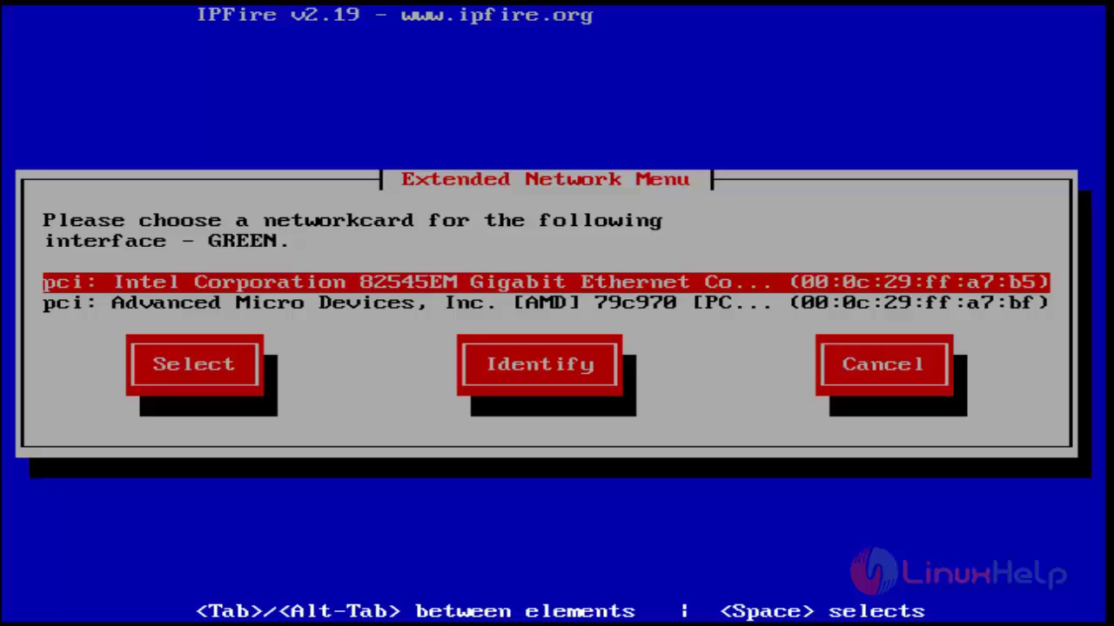
pyautogui.press('Return')
pyautogui.press('Down')
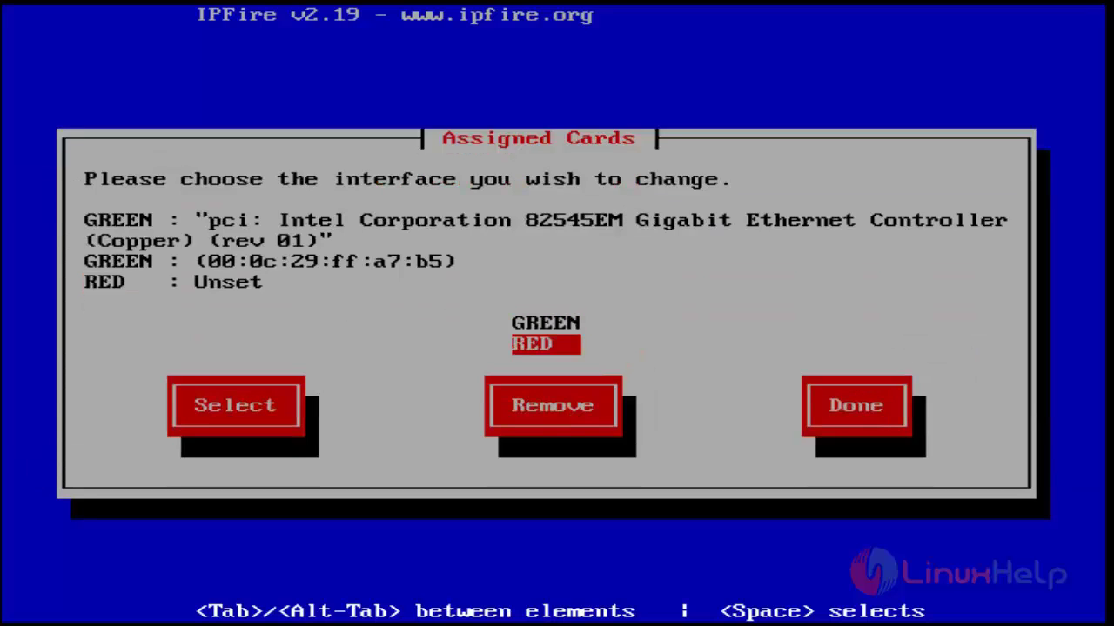
pyautogui.press('Return')
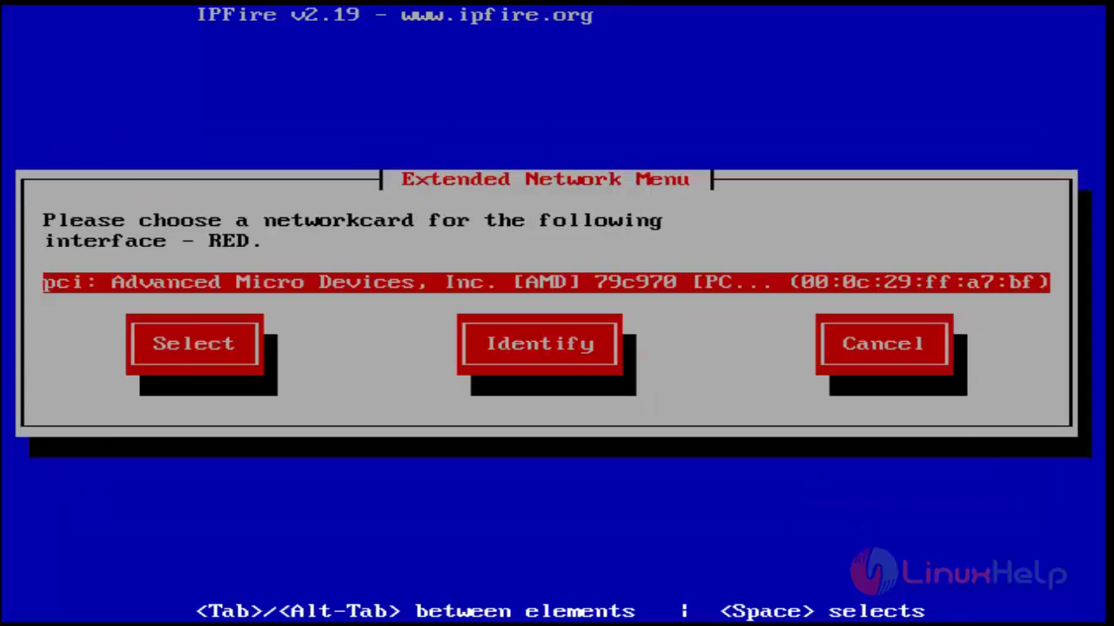
pyautogui.press('Return')
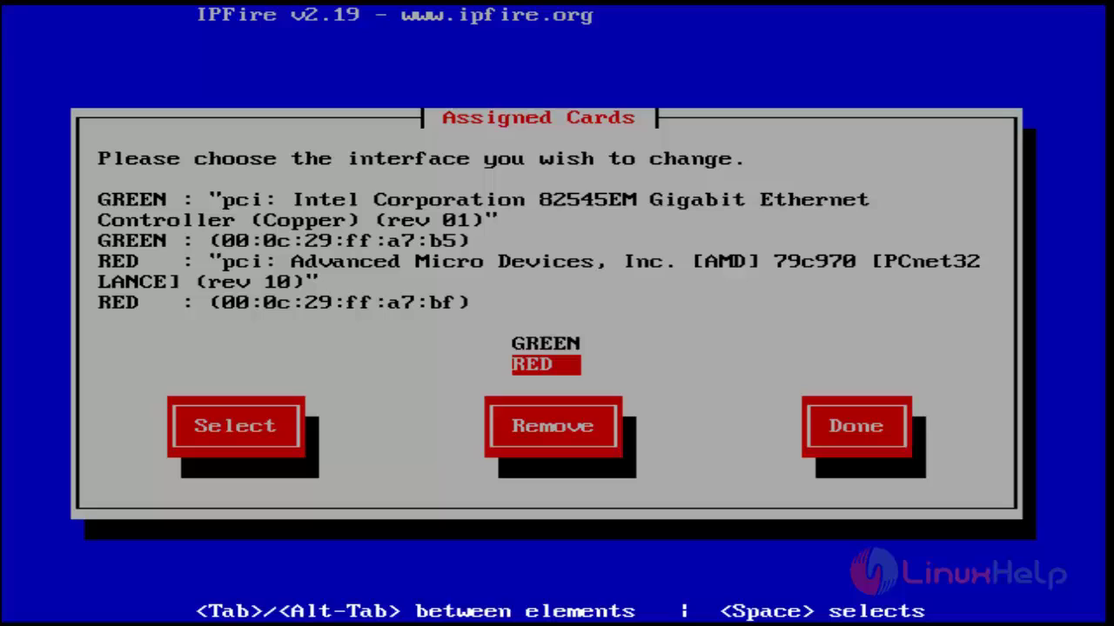
pyautogui.press('Tab')
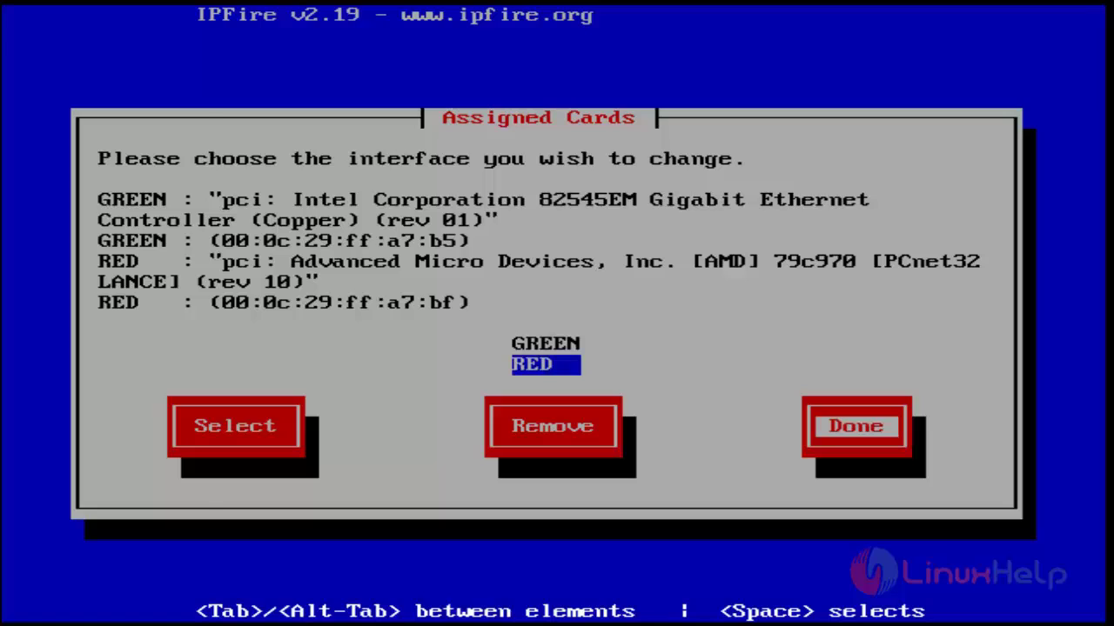
pyautogui.press('Return')
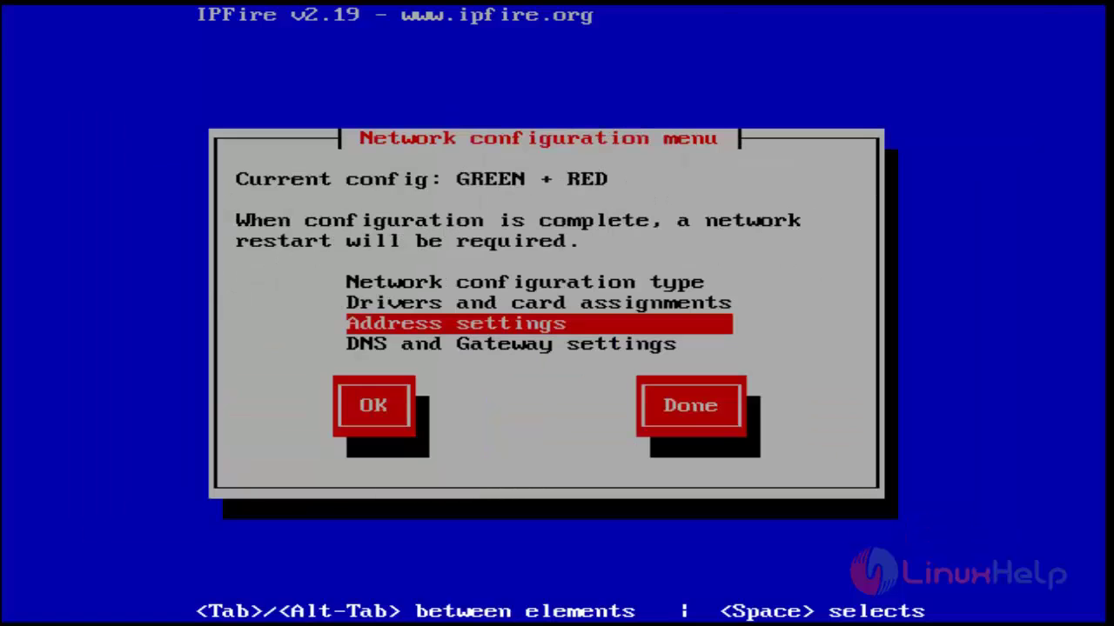
# Set the GREEN interface address to 192.168.5.110
pyautogui.press('Return')
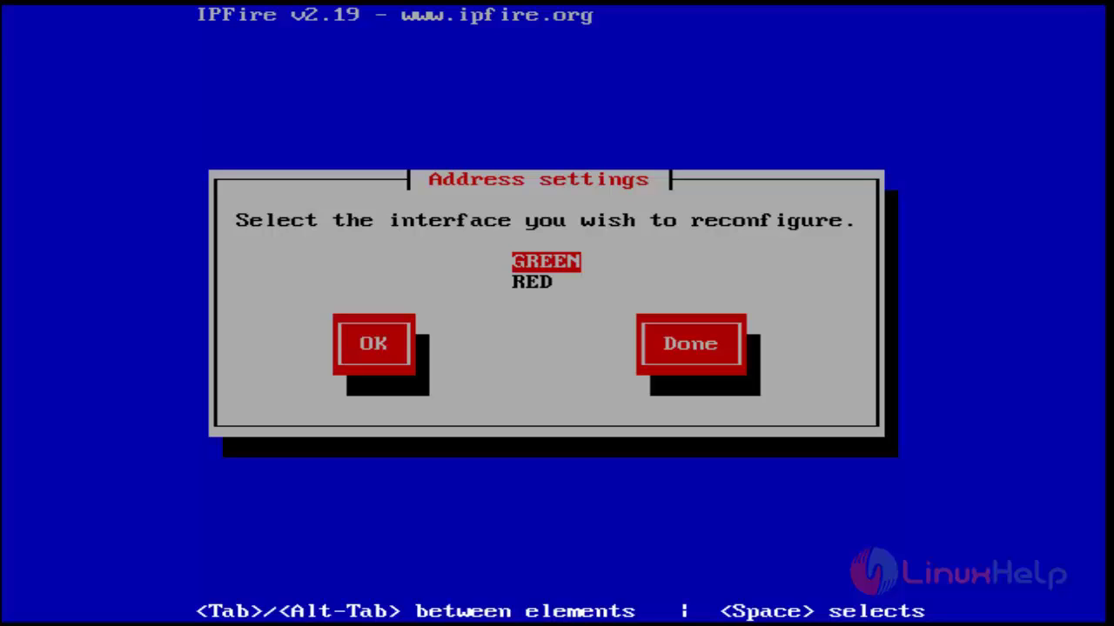
pyautogui.press('Return')
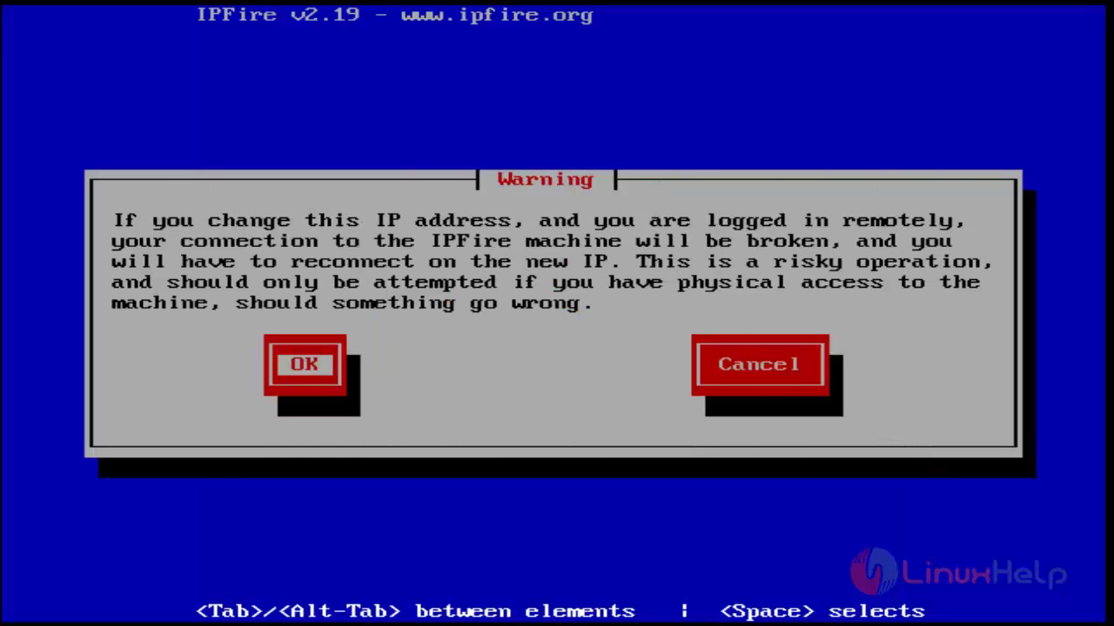
pyautogui.press('Return')
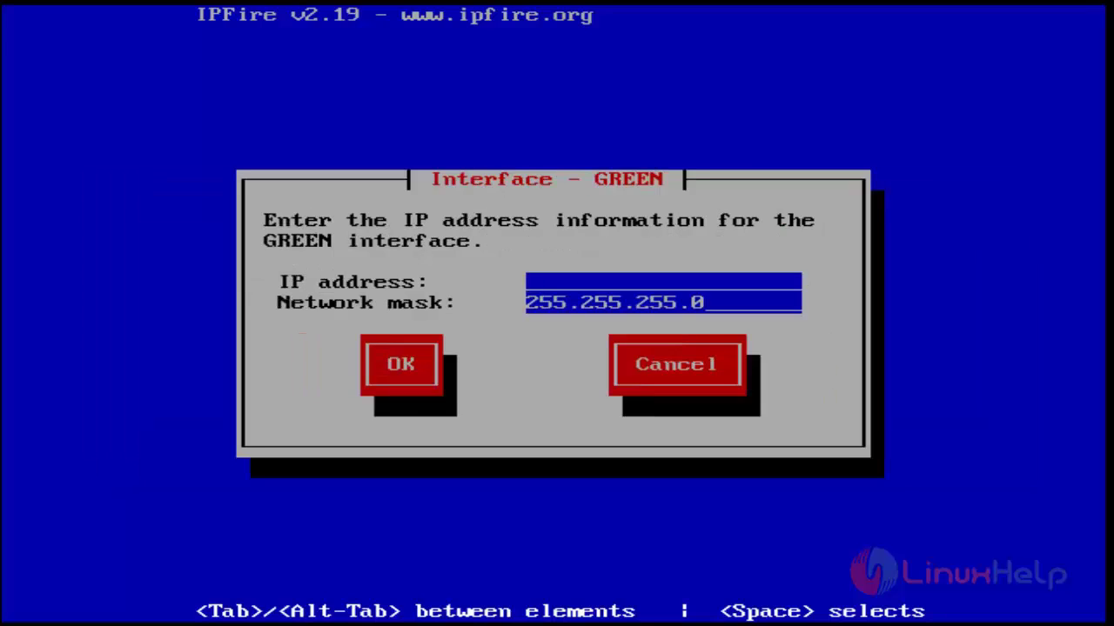
pyautogui.write('192.168.5.110')
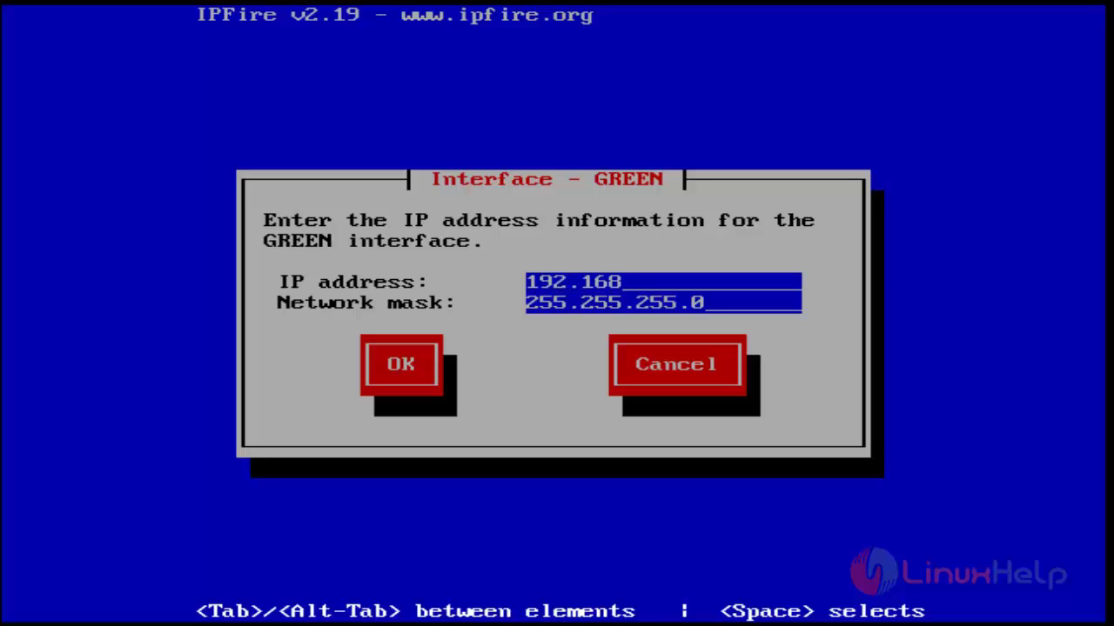
pyautogui.press('Tab')
pyautogui.press('Tab')
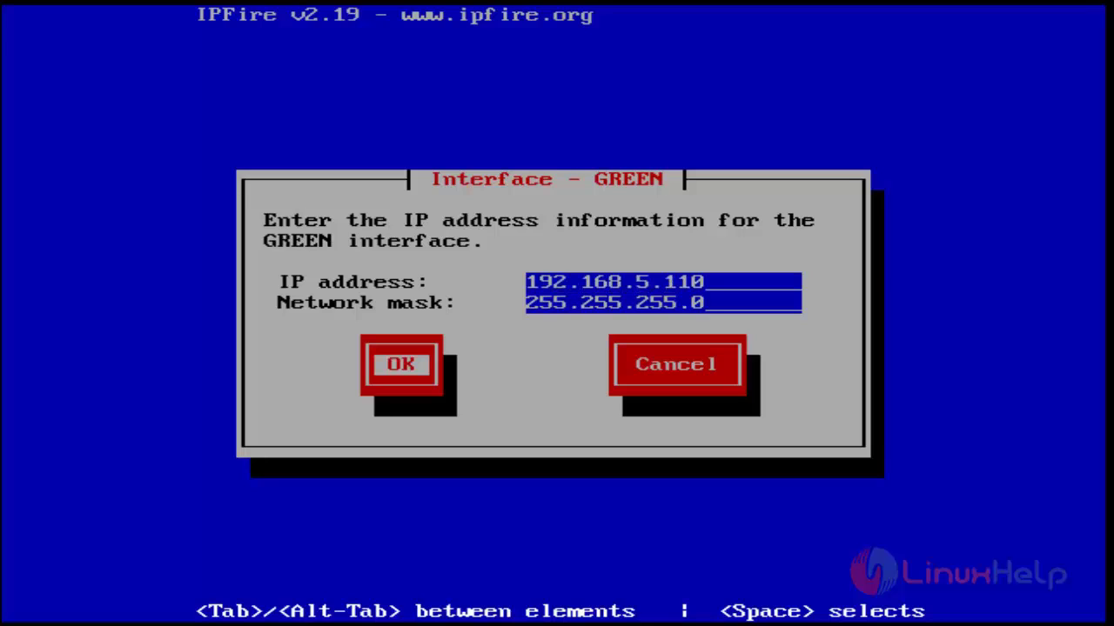
pyautogui.press('Return')
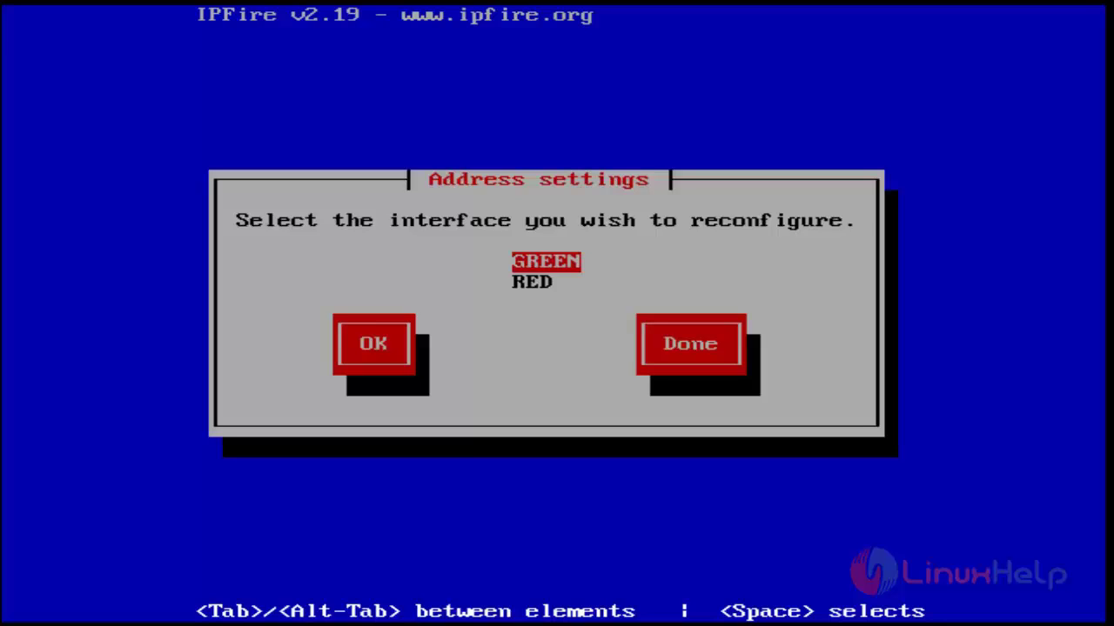
# Give RED the static address 192.168.5.111 with mask 255.255.255.0
pyautogui.press('Down')
pyautogui.press('Return')
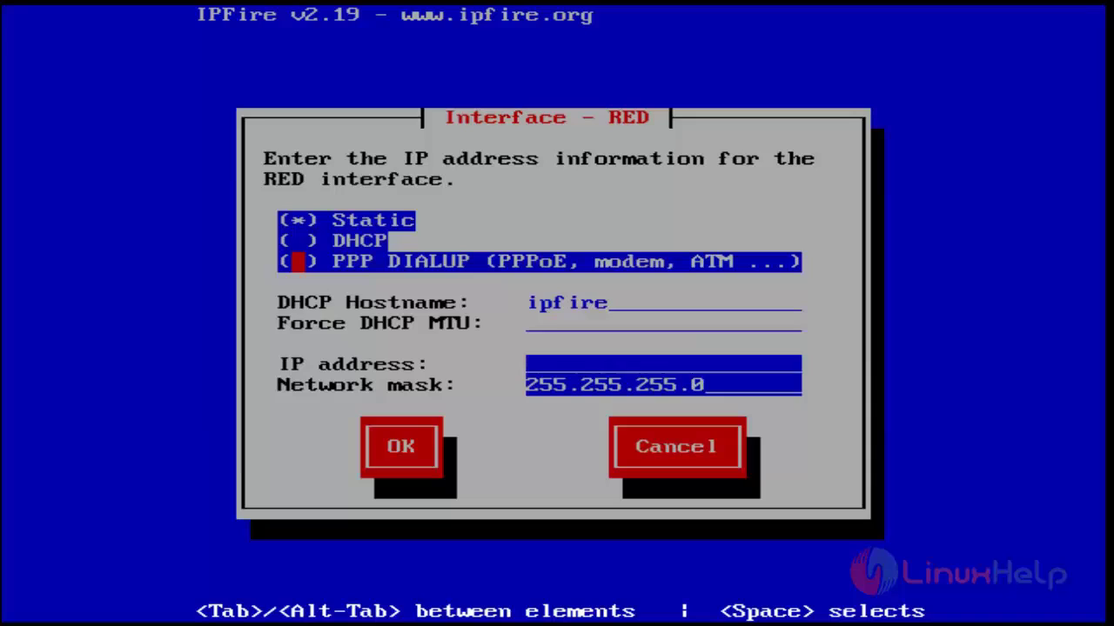
pyautogui.press('Up')
pyautogui.press('Down')
pyautogui.press('Tab')
pyautogui.write('192.1')
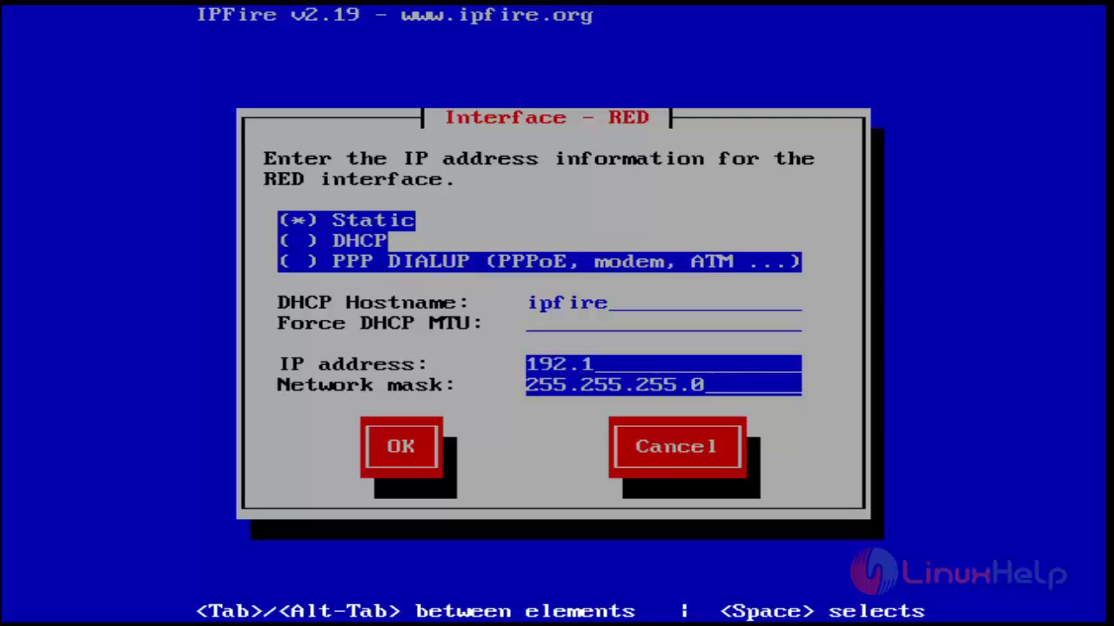
pyautogui.write('68.5.111')
pyautogui.press('Tab')
pyautogui.press('Tab')
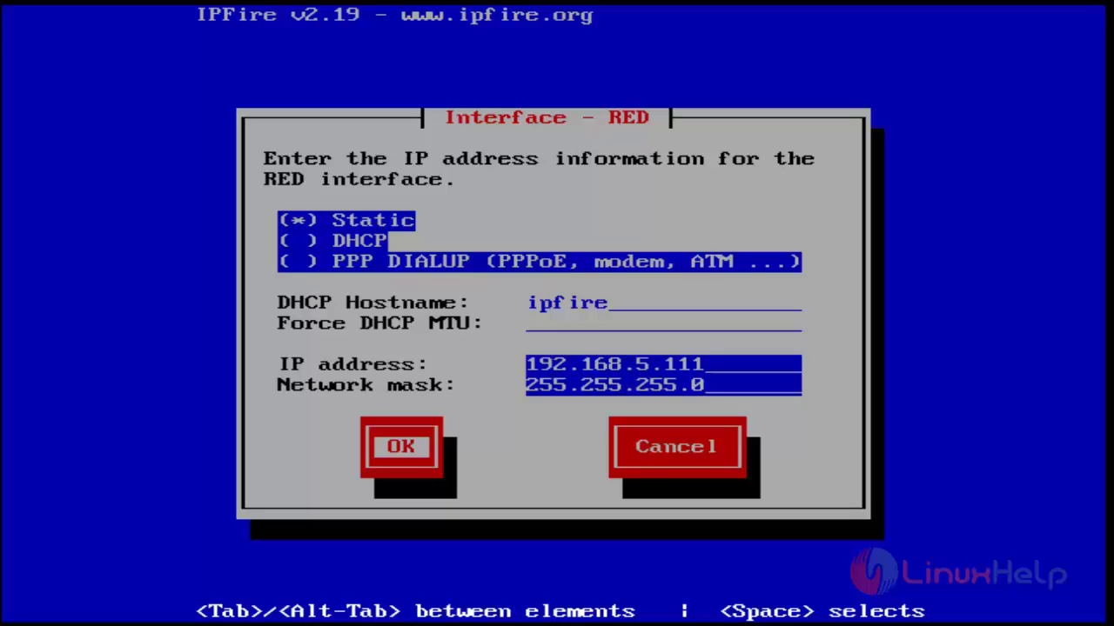
pyautogui.press('Return')
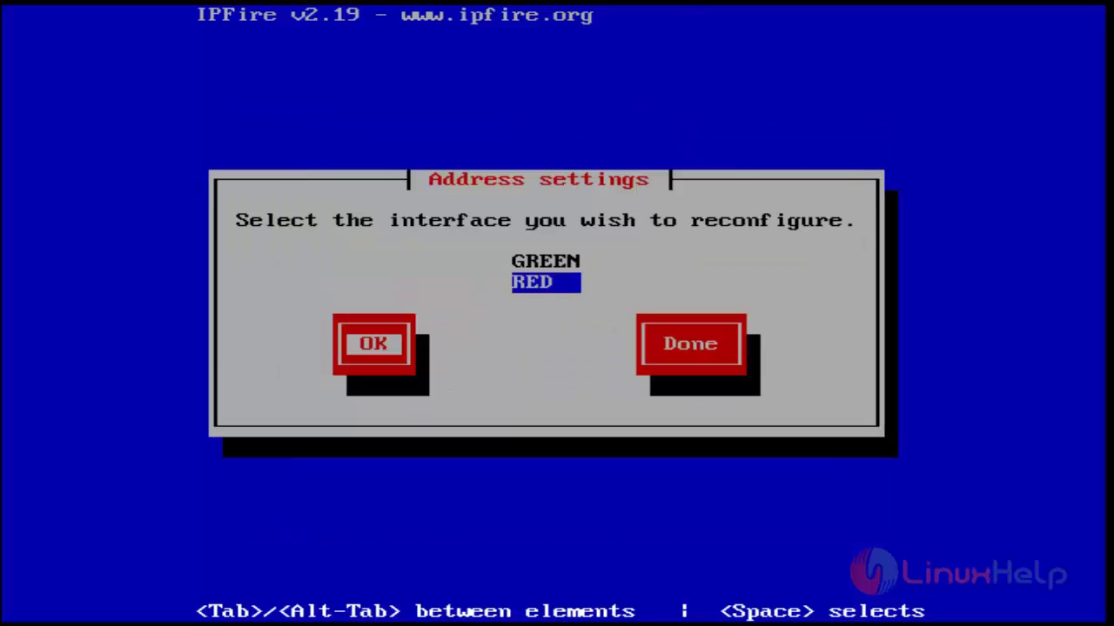
pyautogui.press('Tab')
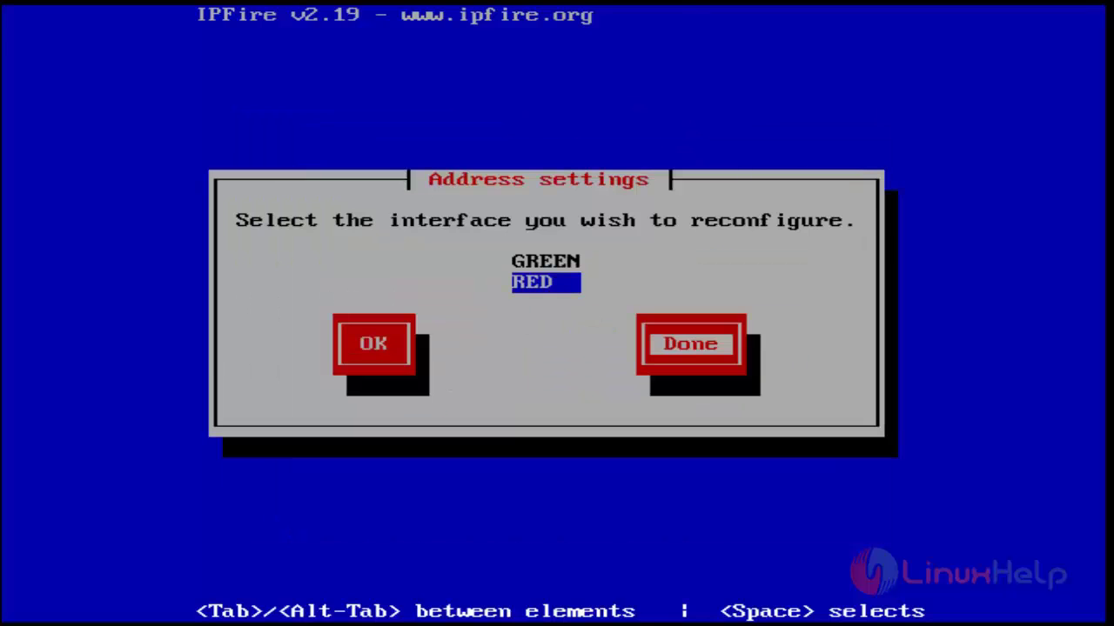
# Enter DNS servers 8.8.8.8 and 8.8.4.4 with gateway 192.168.5.1 and finish networking
pyautogui.press('Return')
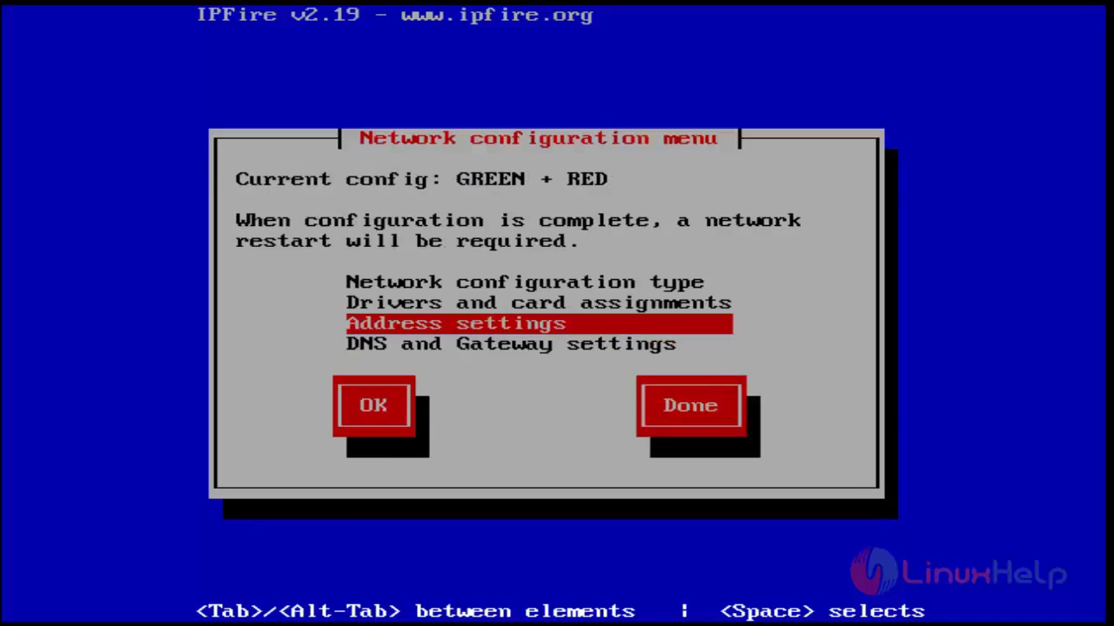
pyautogui.press('Down')
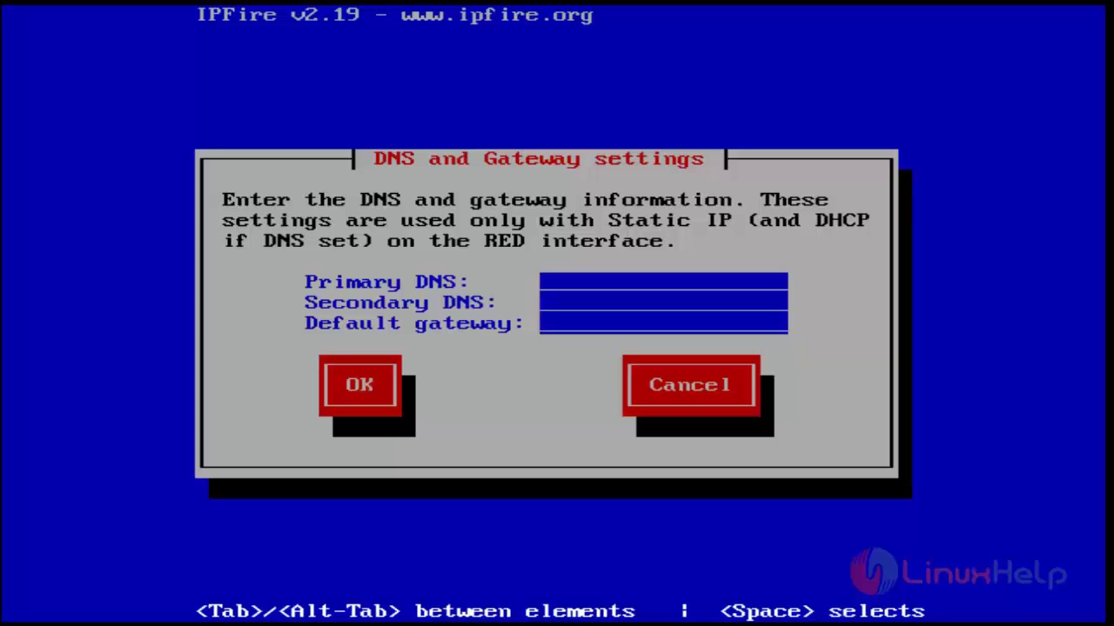
pyautogui.write('8.8.8.8')
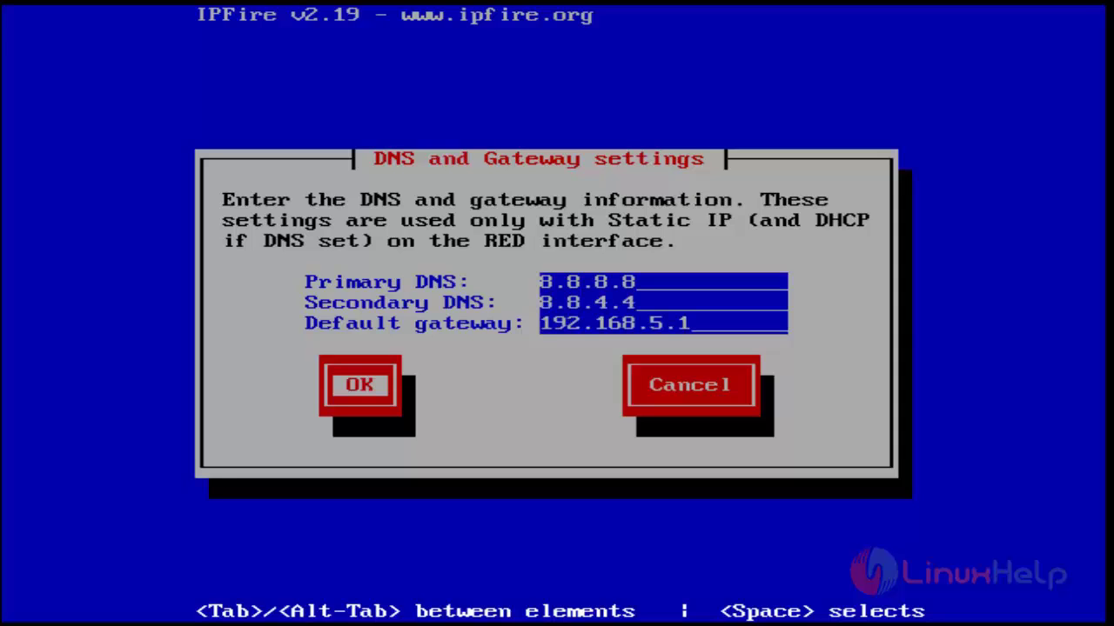
pyautogui.press('Return')
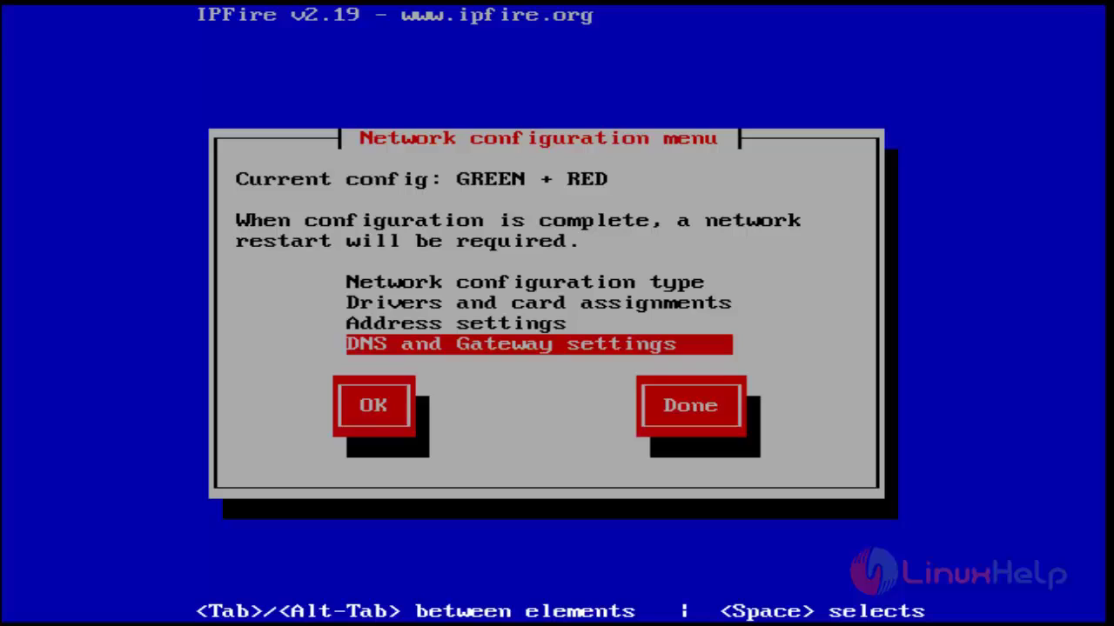
pyautogui.press('Tab')
pyautogui.press('Tab')
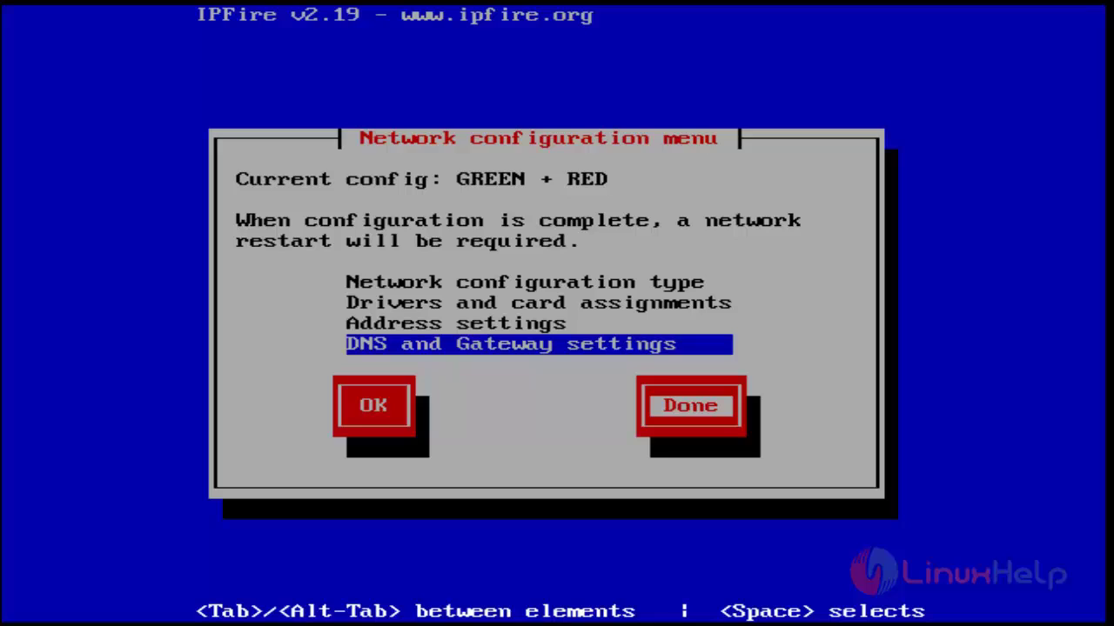
pyautogui.press('Return')
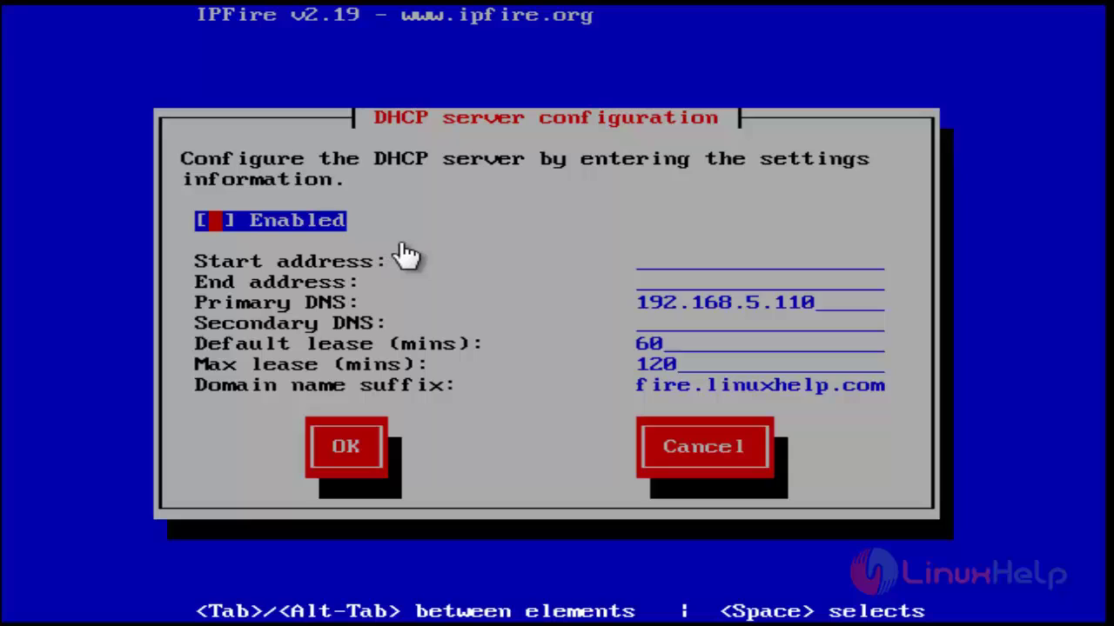
# Leave the DHCP server disabled in its configuration
pyautogui.press('Tab')
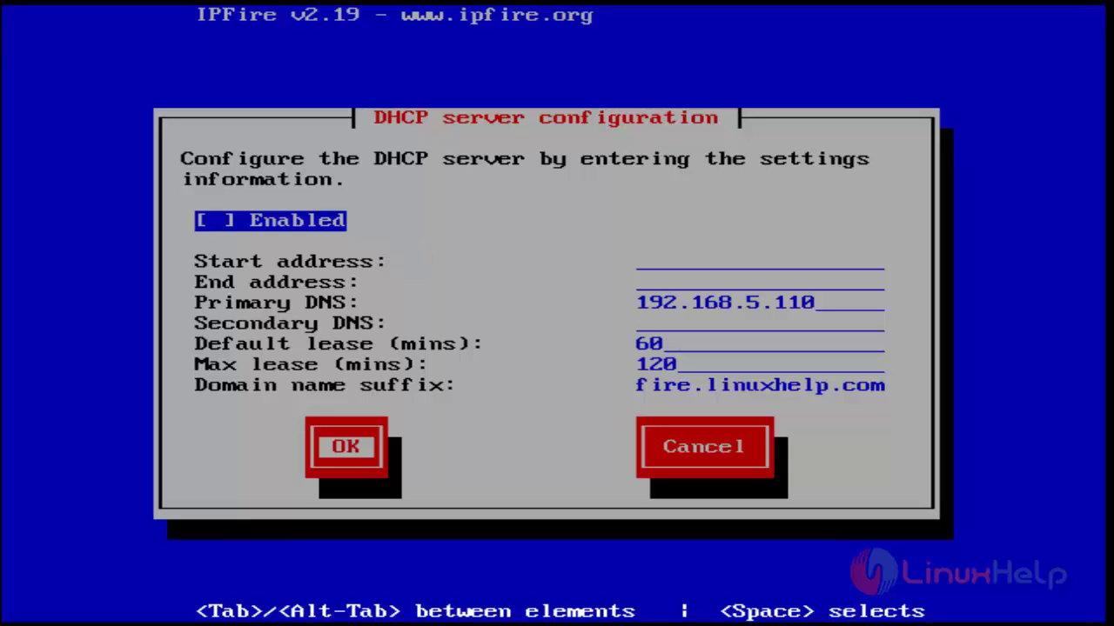
# Finish setup, log in as root and run ifconfig to check green0 and red0 addresses
pyautogui.press('Return')
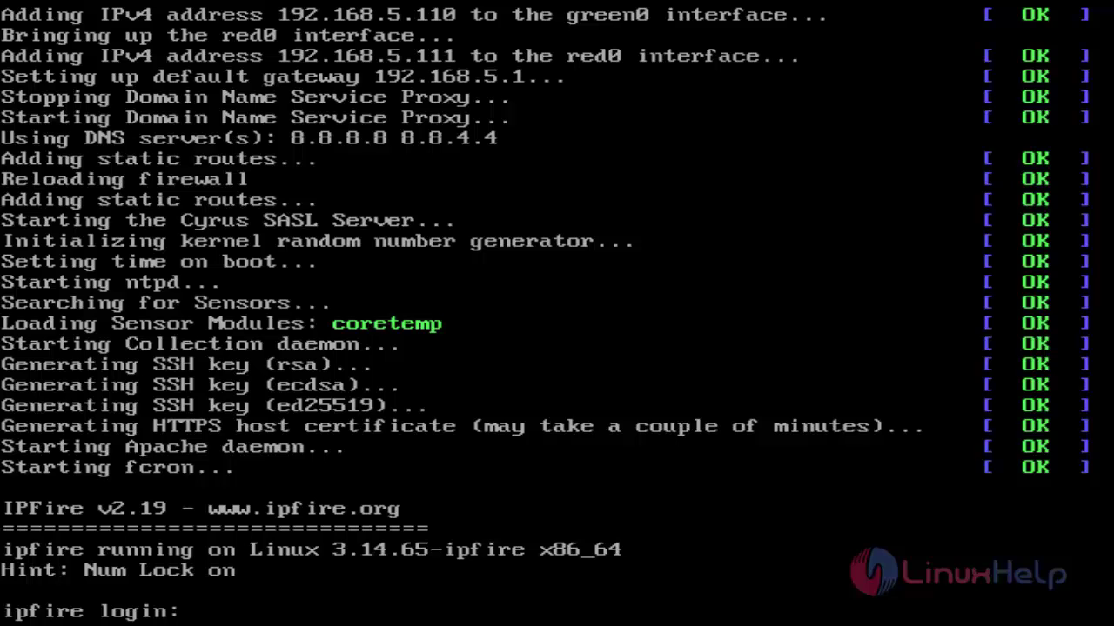
pyautogui.write('root')
pyautogui.press('Return')
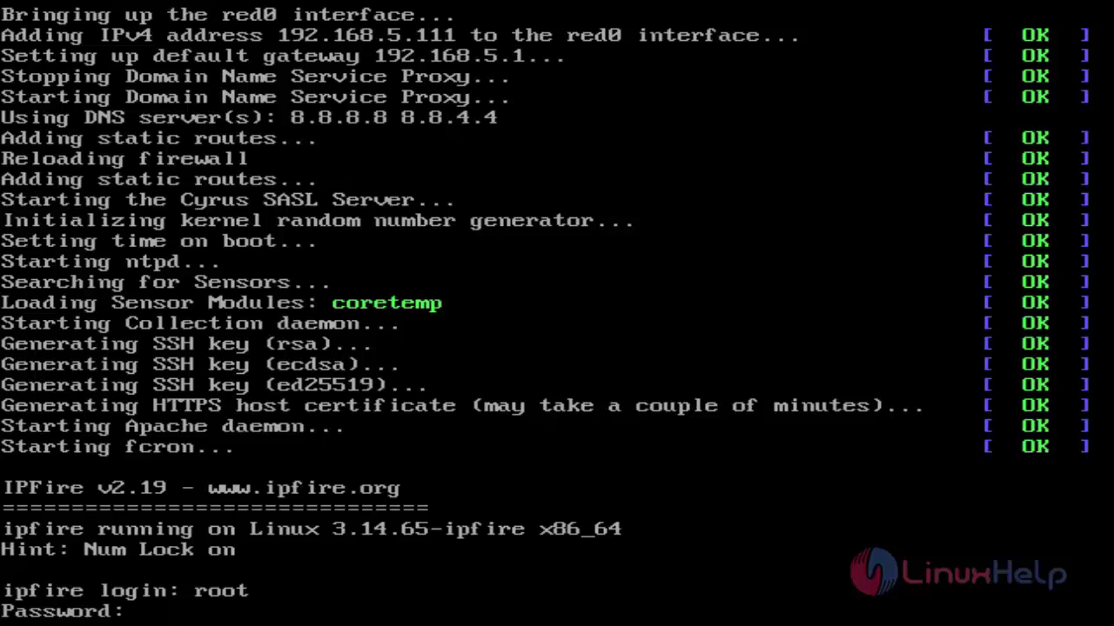
pyautogui.press('Return')
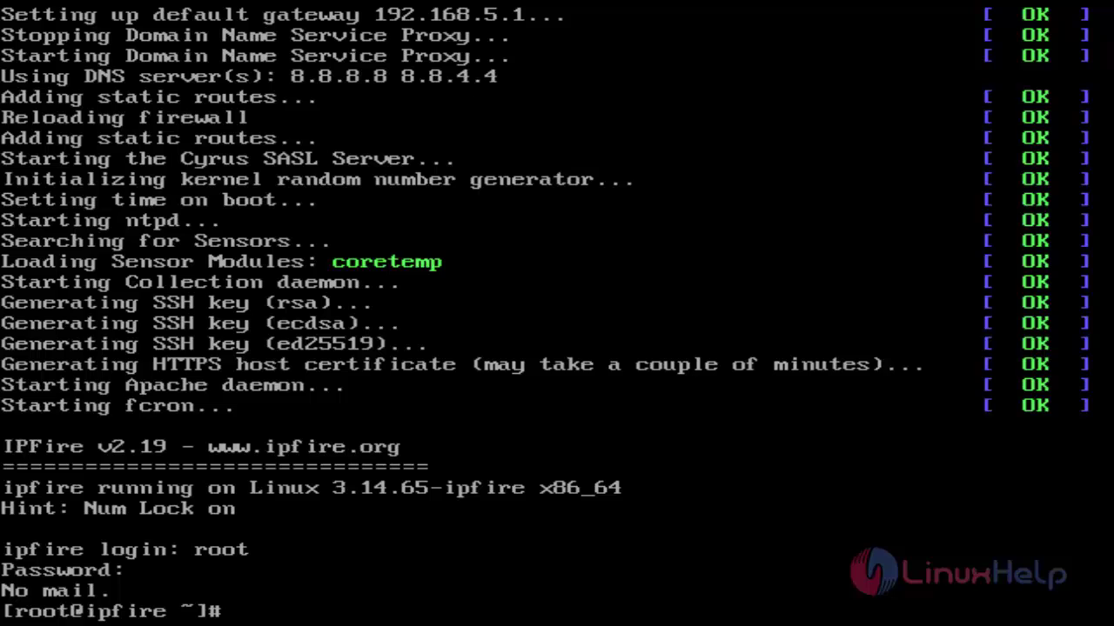
pyautogui.write('ifconfig')
pyautogui.press('Return')
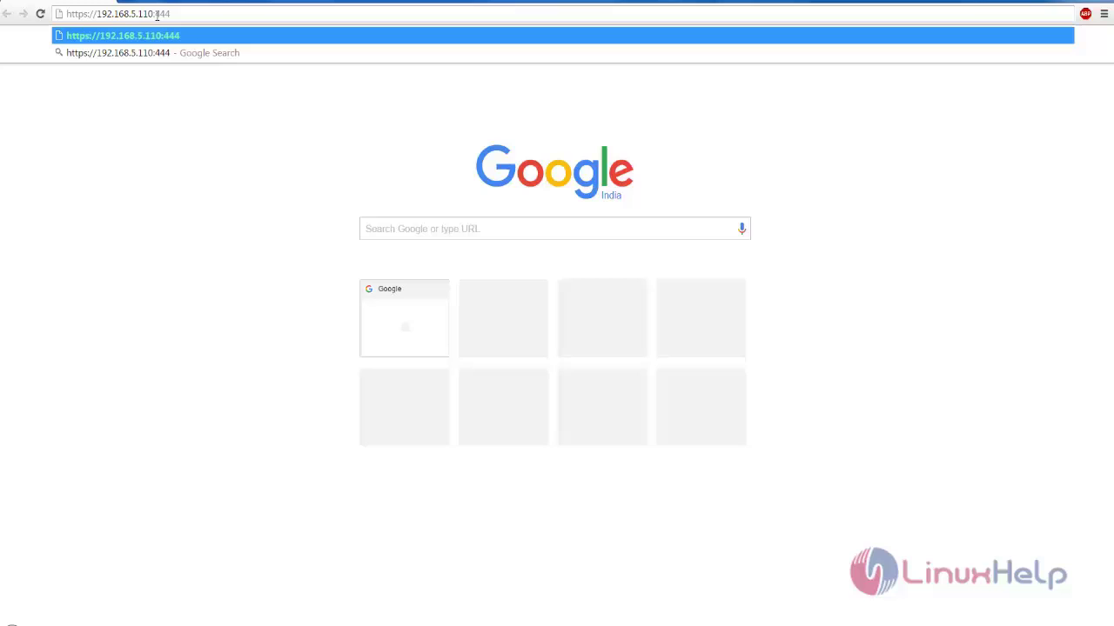
pyautogui.press('Return')
pyautogui.click(406, 294)
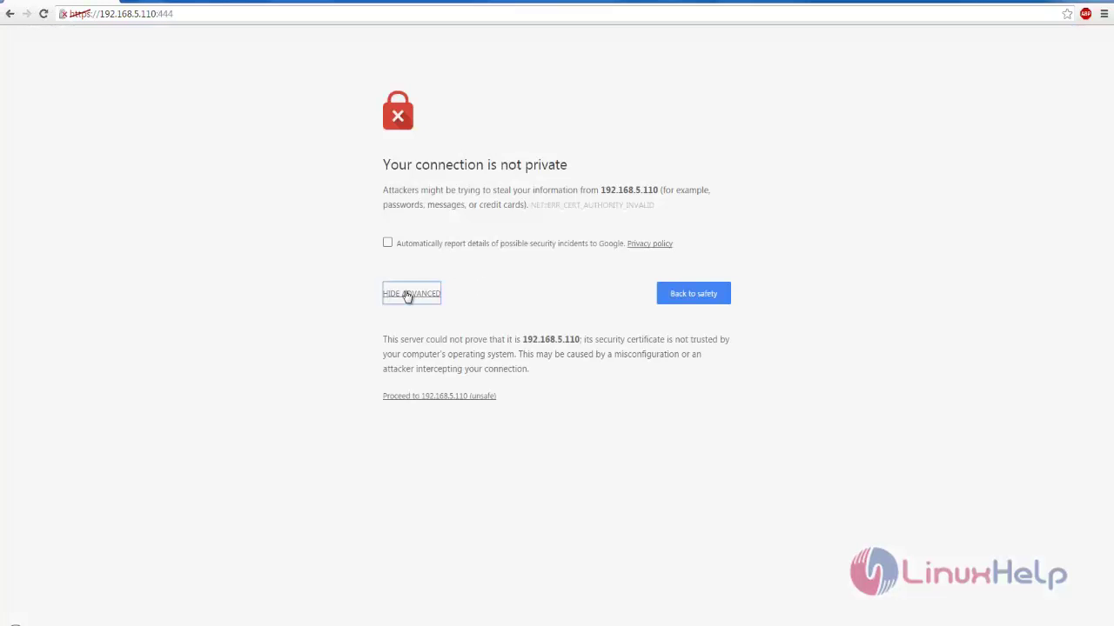
pyautogui.click(441, 397)
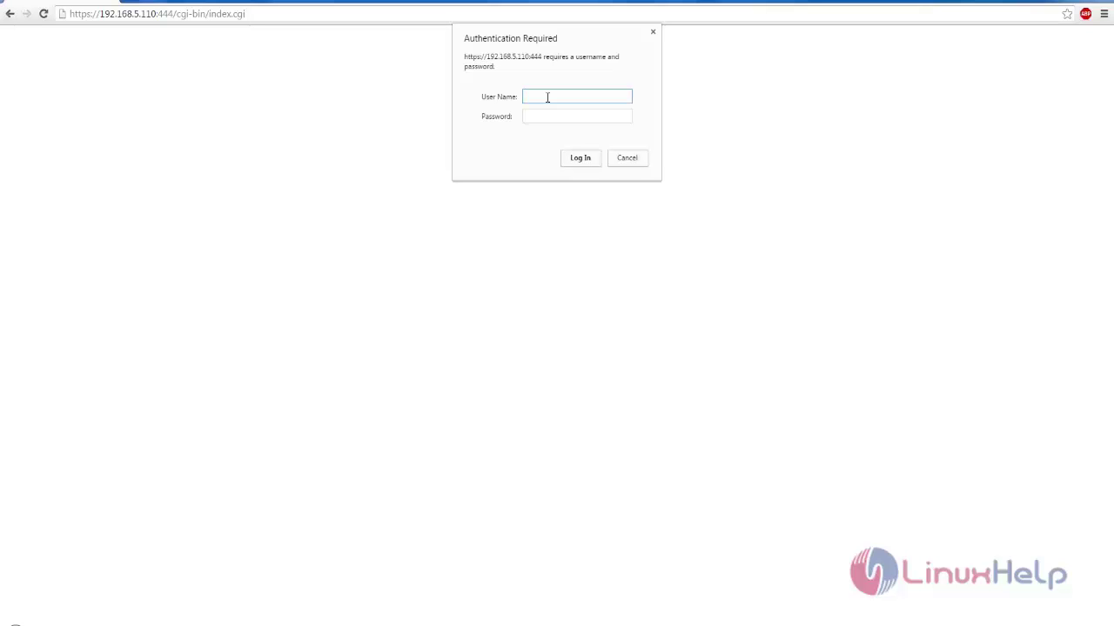
# Log in to the IPFire web interface as admin with the password
pyautogui.write('admin')
pyautogui.press('Tab')
pyautogui.write('***')
pyautogui.press('Return')
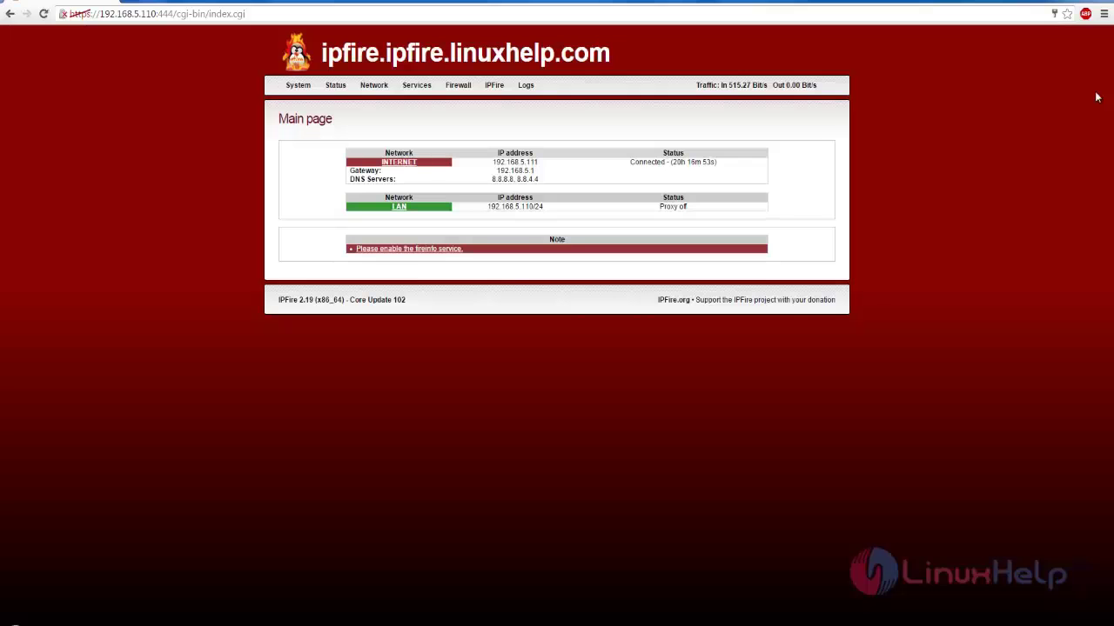
# View the Webproxy and URL Filter configuration pages
pyautogui.moveTo(303, 90)
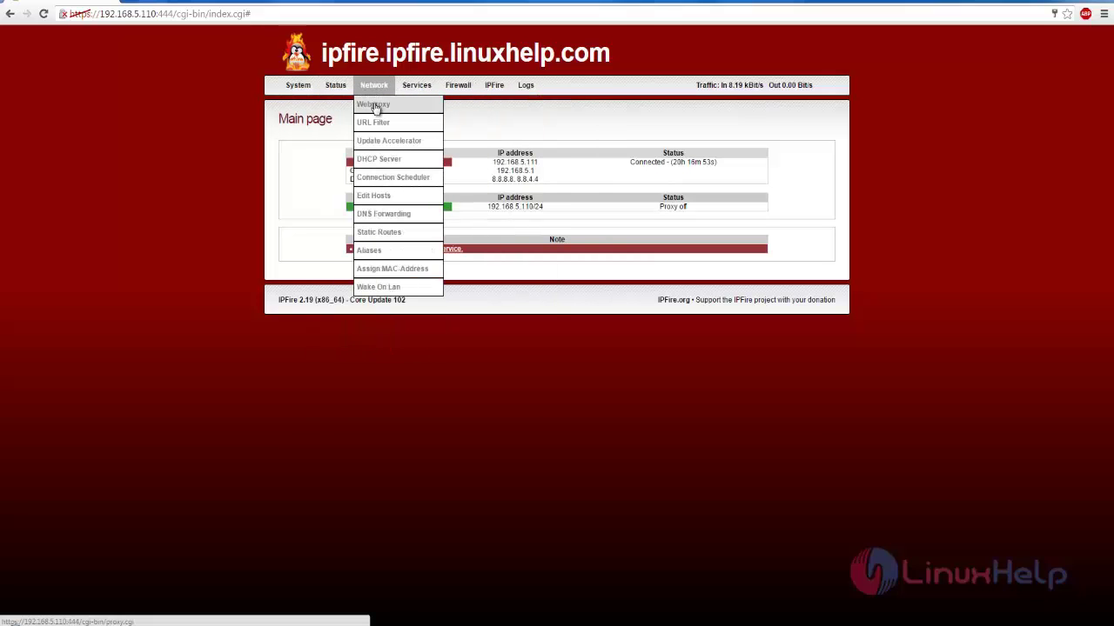
pyautogui.click(375, 105)
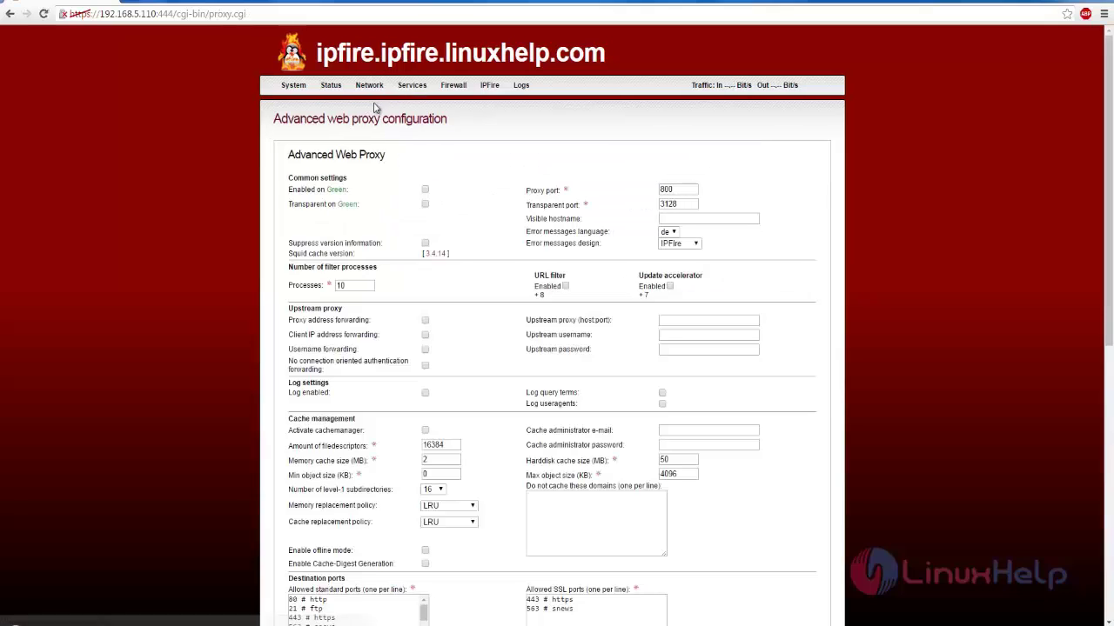
pyautogui.moveTo(376, 87)
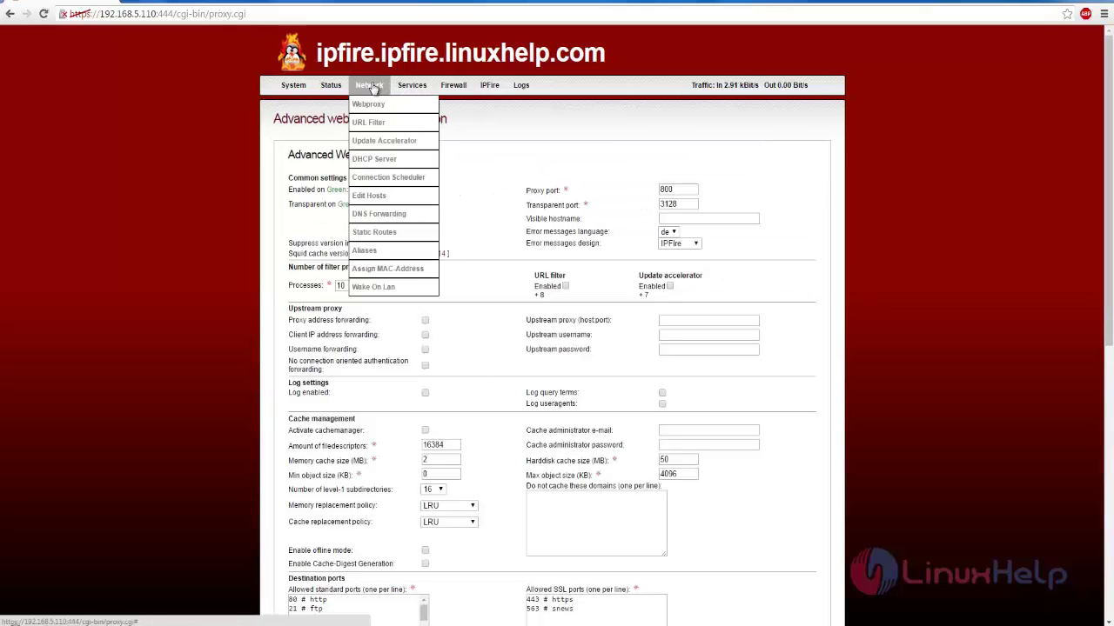
pyautogui.click(368, 125)
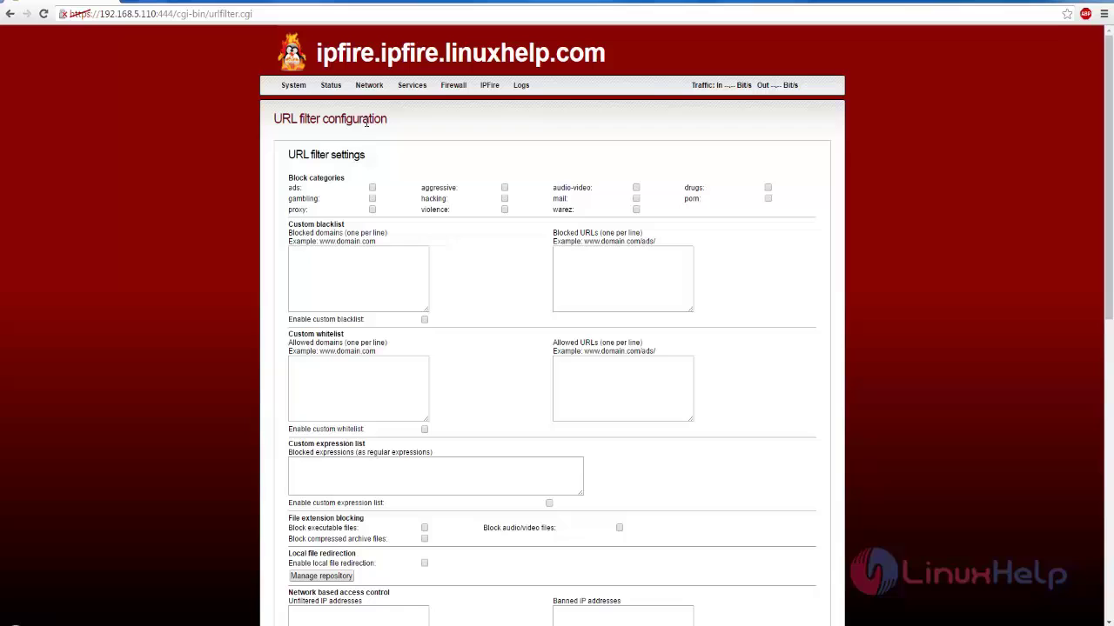
# Open the DHCP Server page and scroll through its Green interface settings
pyautogui.moveTo(367, 93)
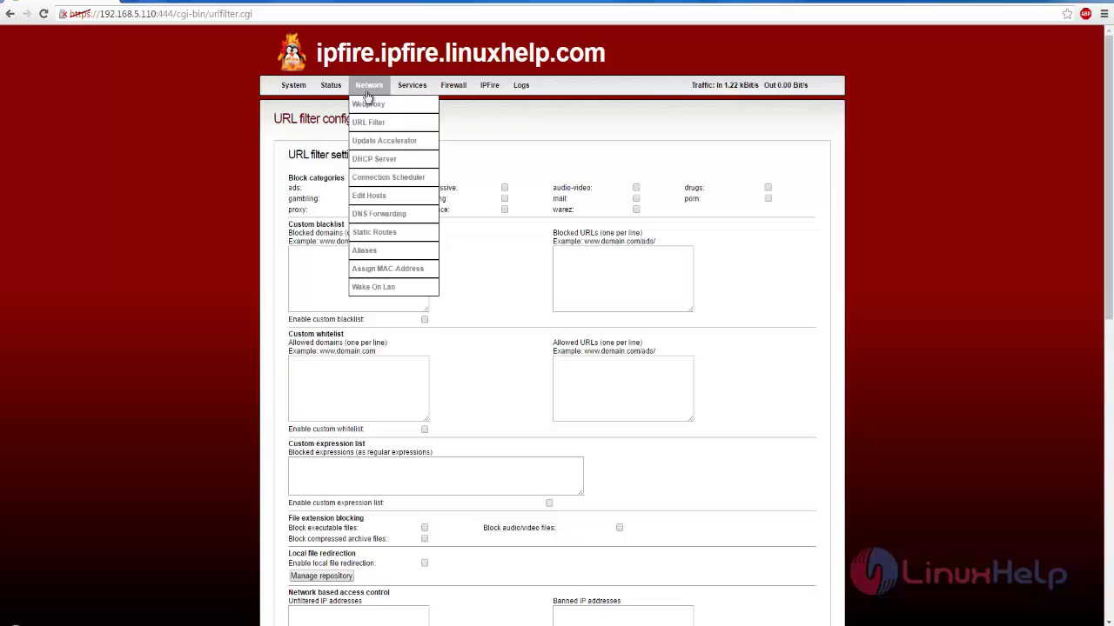
pyautogui.click(367, 162)
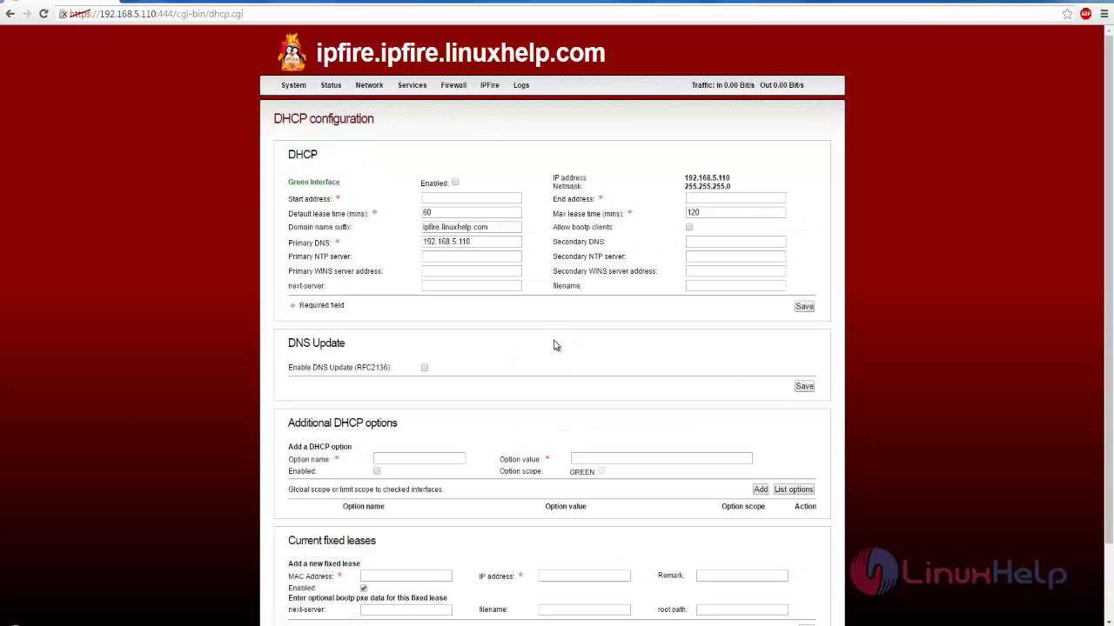
pyautogui.scroll(-1, 553, 345)
pyautogui.scroll(1, 555, 345)
# View the OpenVPN, Dynamic DNS and Time Server service pages
pyautogui.moveTo(414, 89)
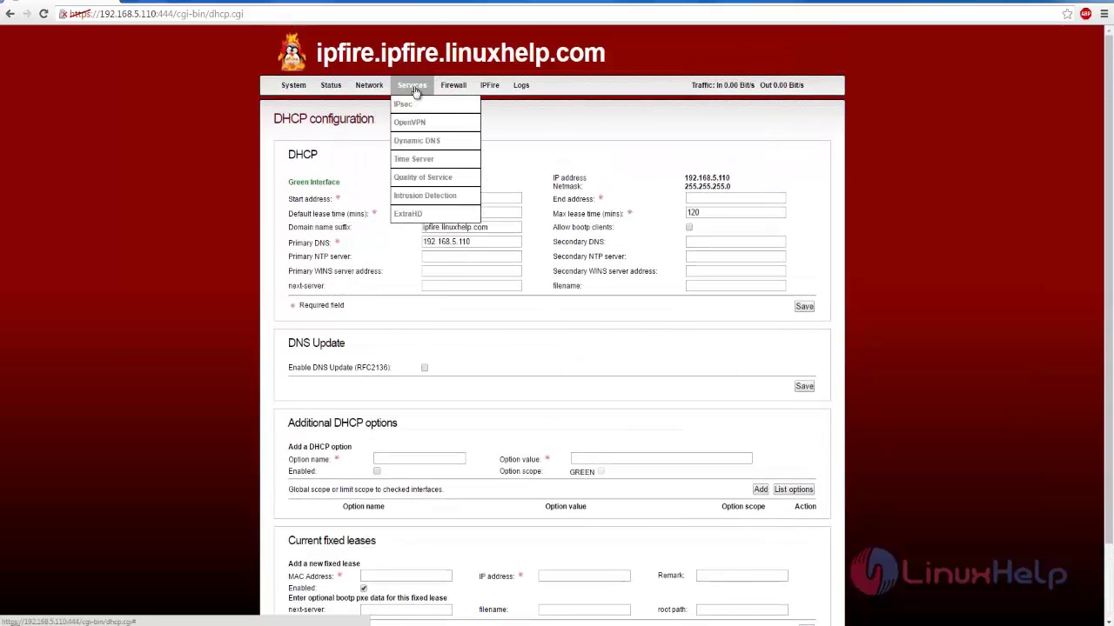
pyautogui.click(410, 122)
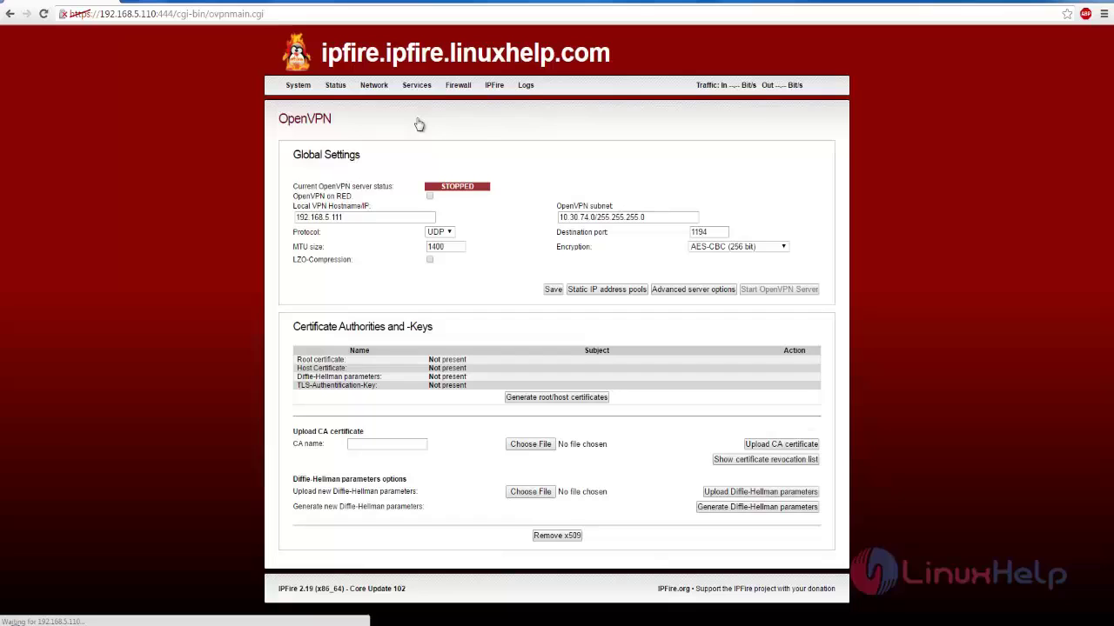
pyautogui.moveTo(418, 92)
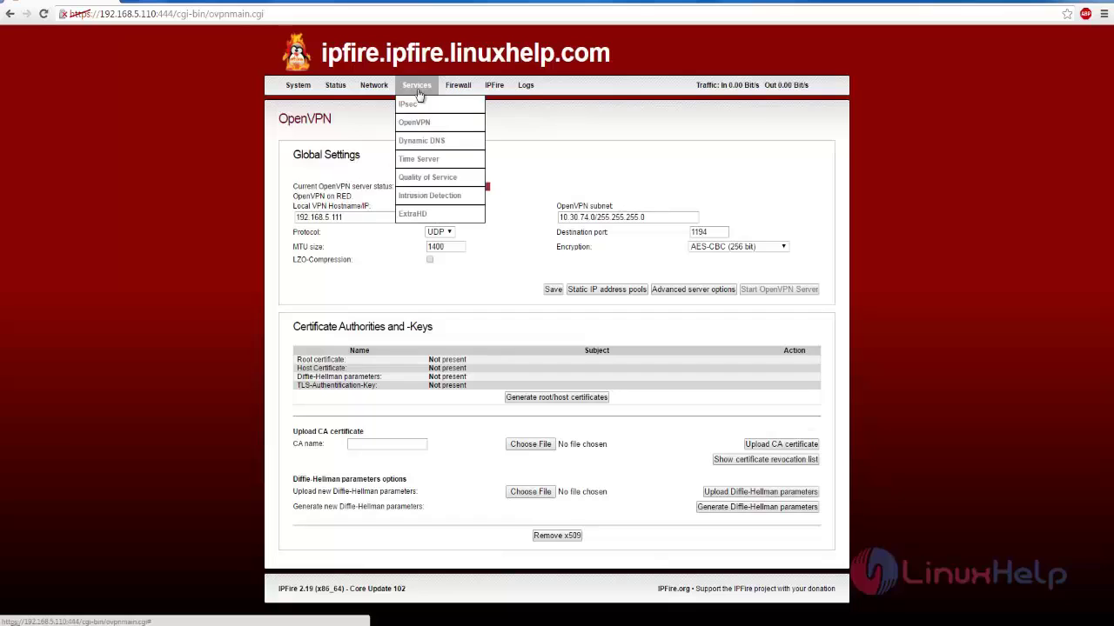
pyautogui.click(433, 145)
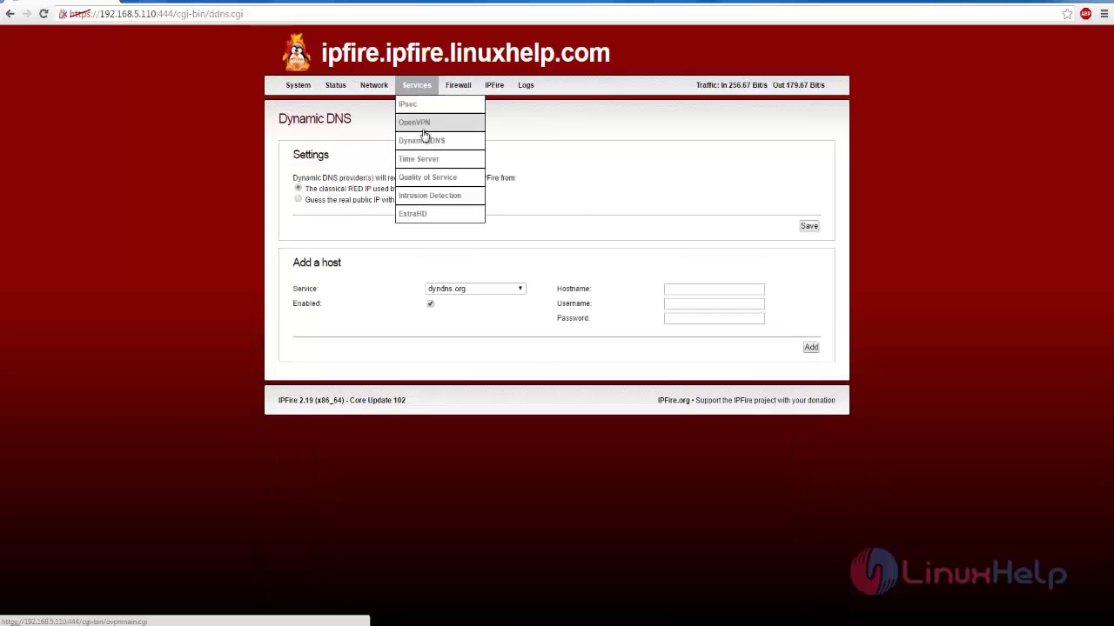
pyautogui.click(424, 159)
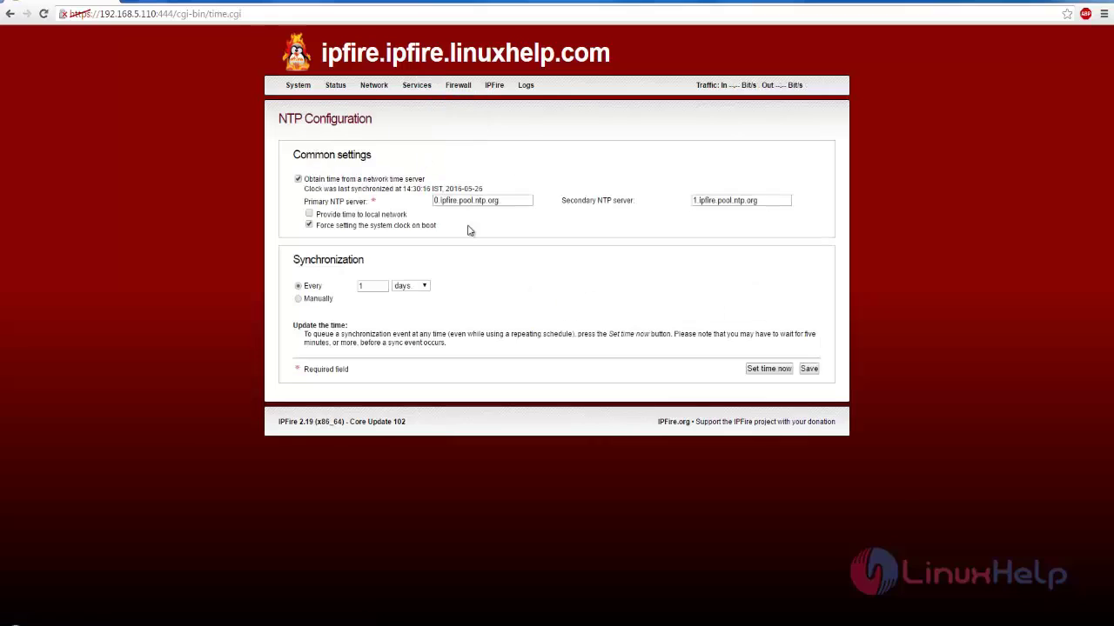
# Check the Status > Connections page, then return to the Home page
pyautogui.moveTo(456, 90)
pyautogui.moveTo(339, 94)
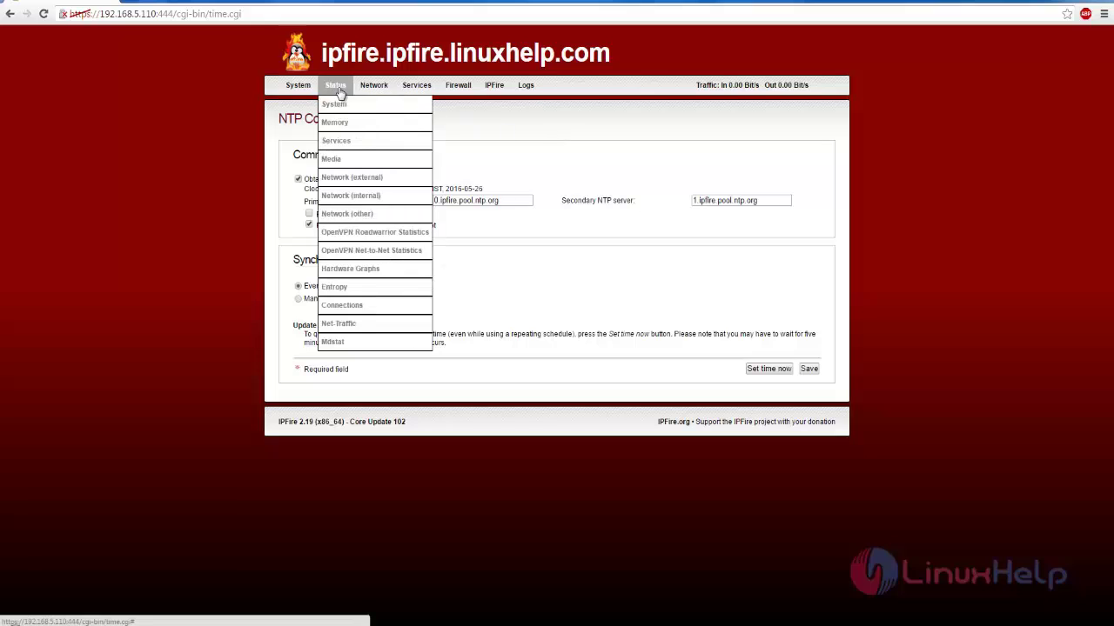
pyautogui.click(348, 306)
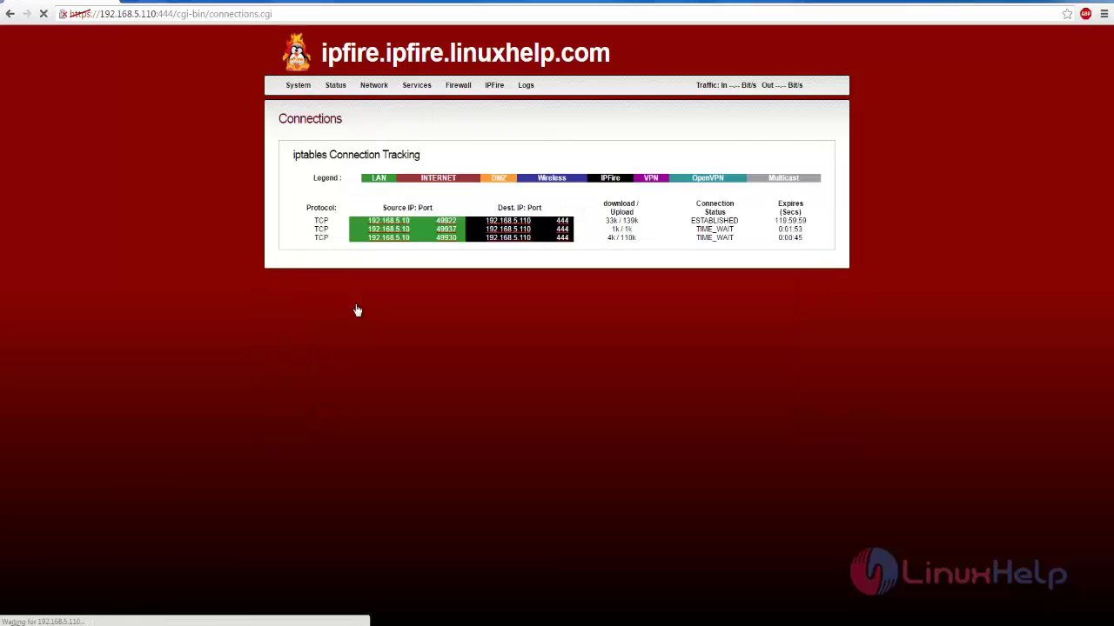
pyautogui.click(297, 103)
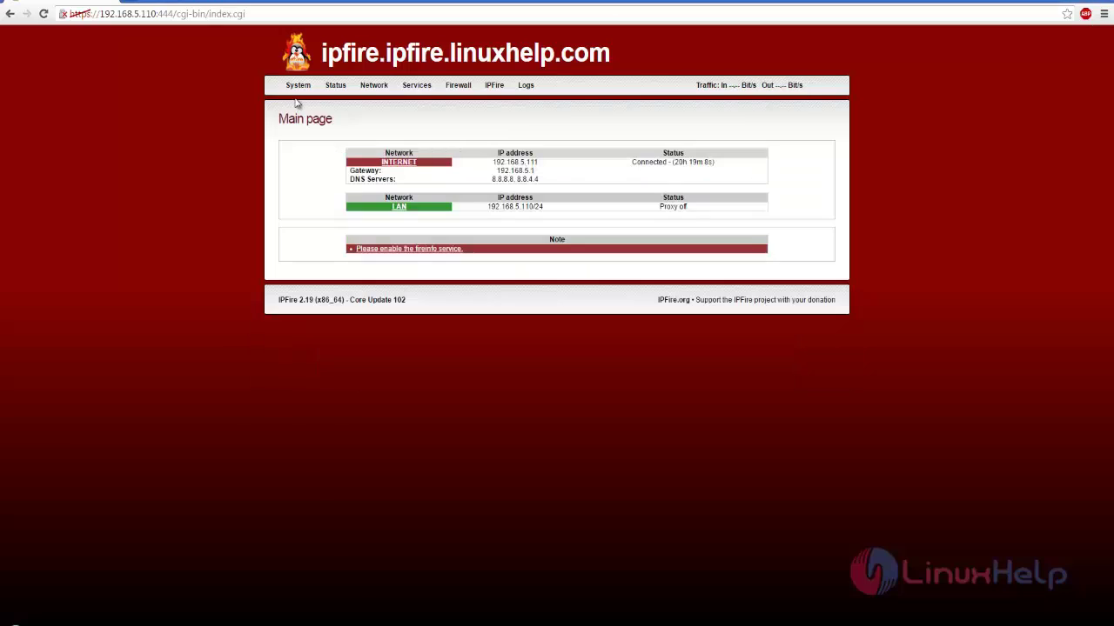